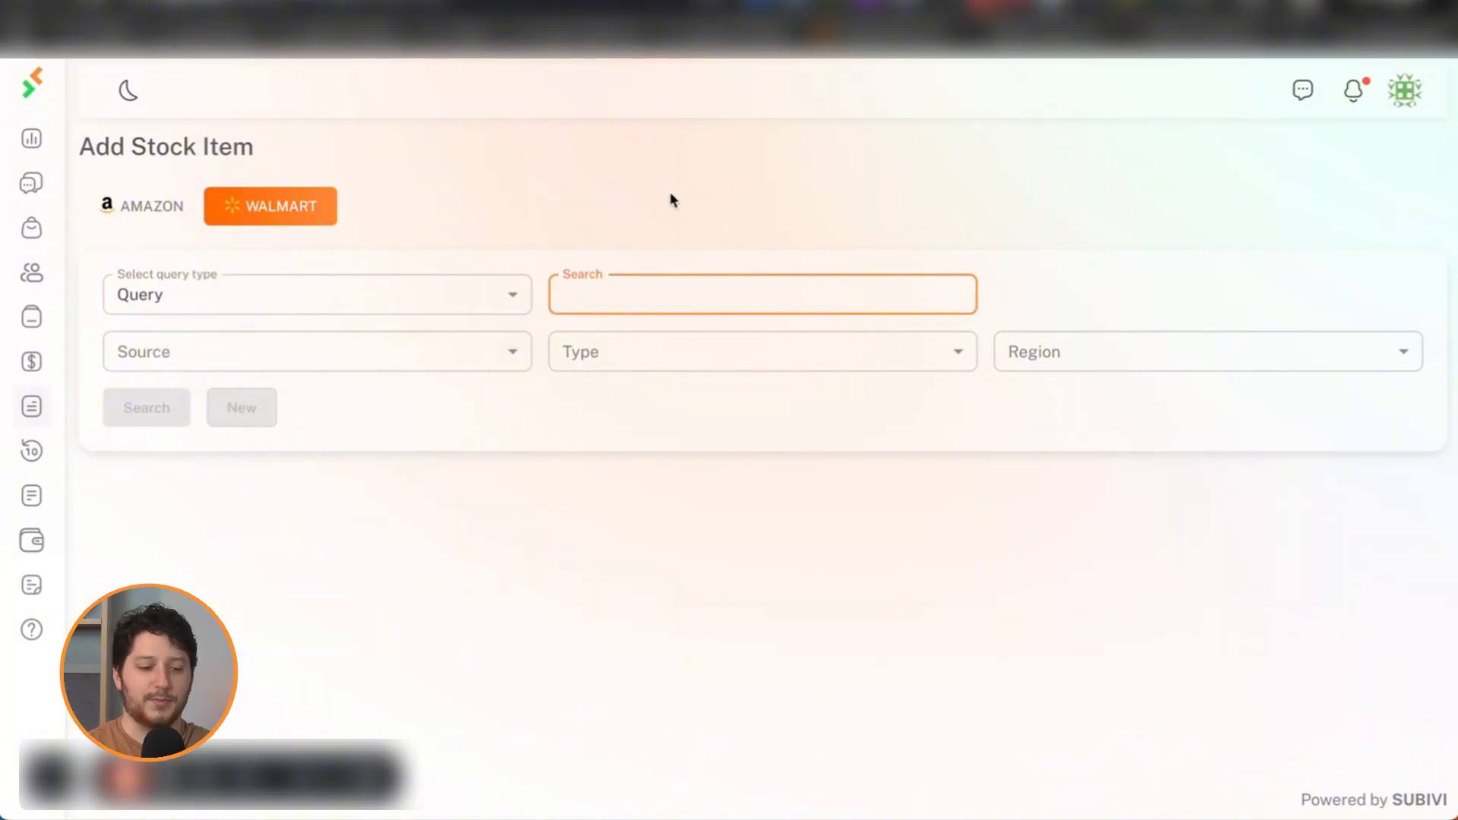
- Search for the query "coffee" with source Walmart, type Walmart fulfillment and region WALMART_US
text(coffee)
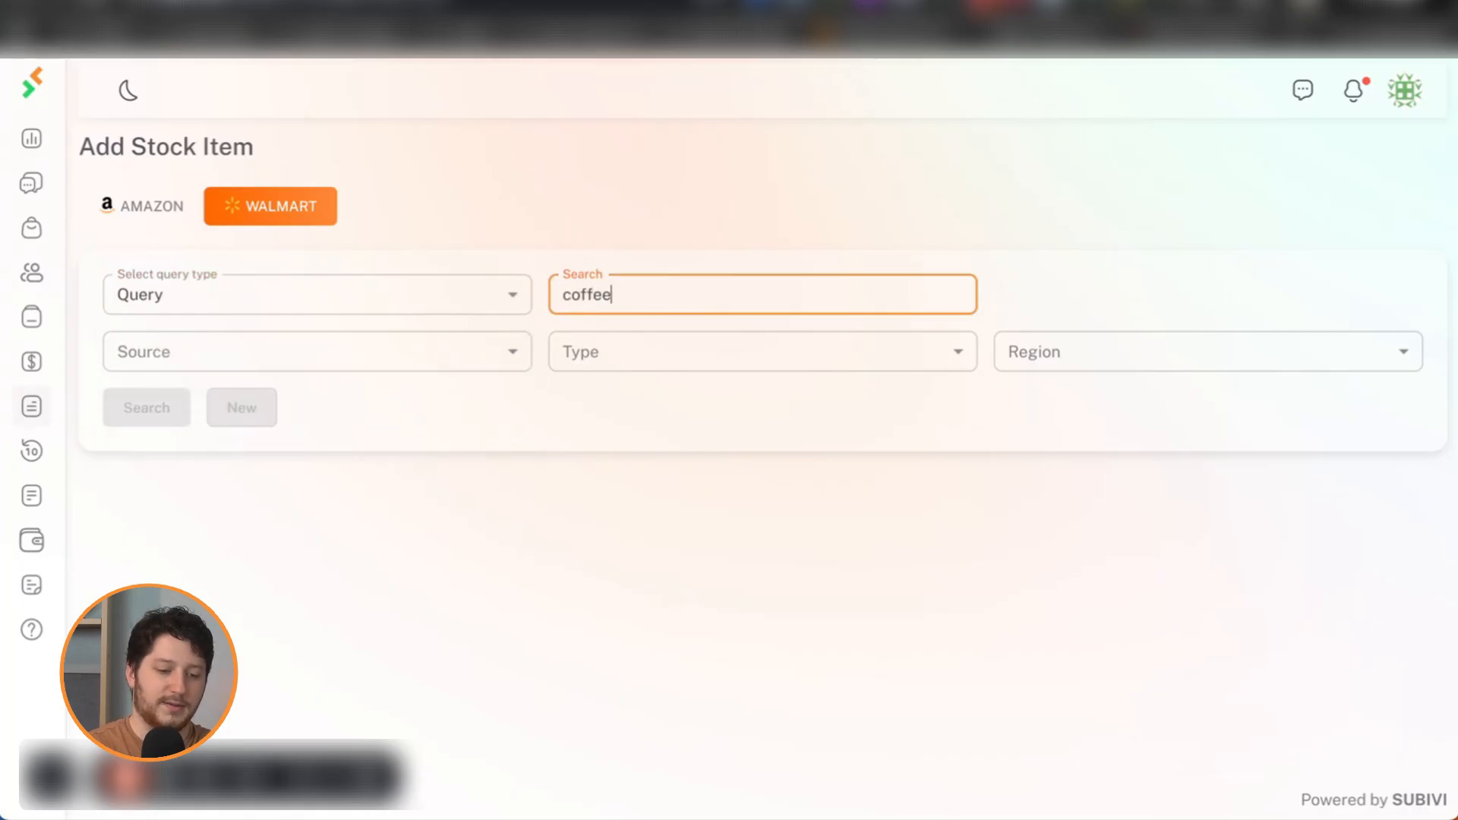
click(997, 249)
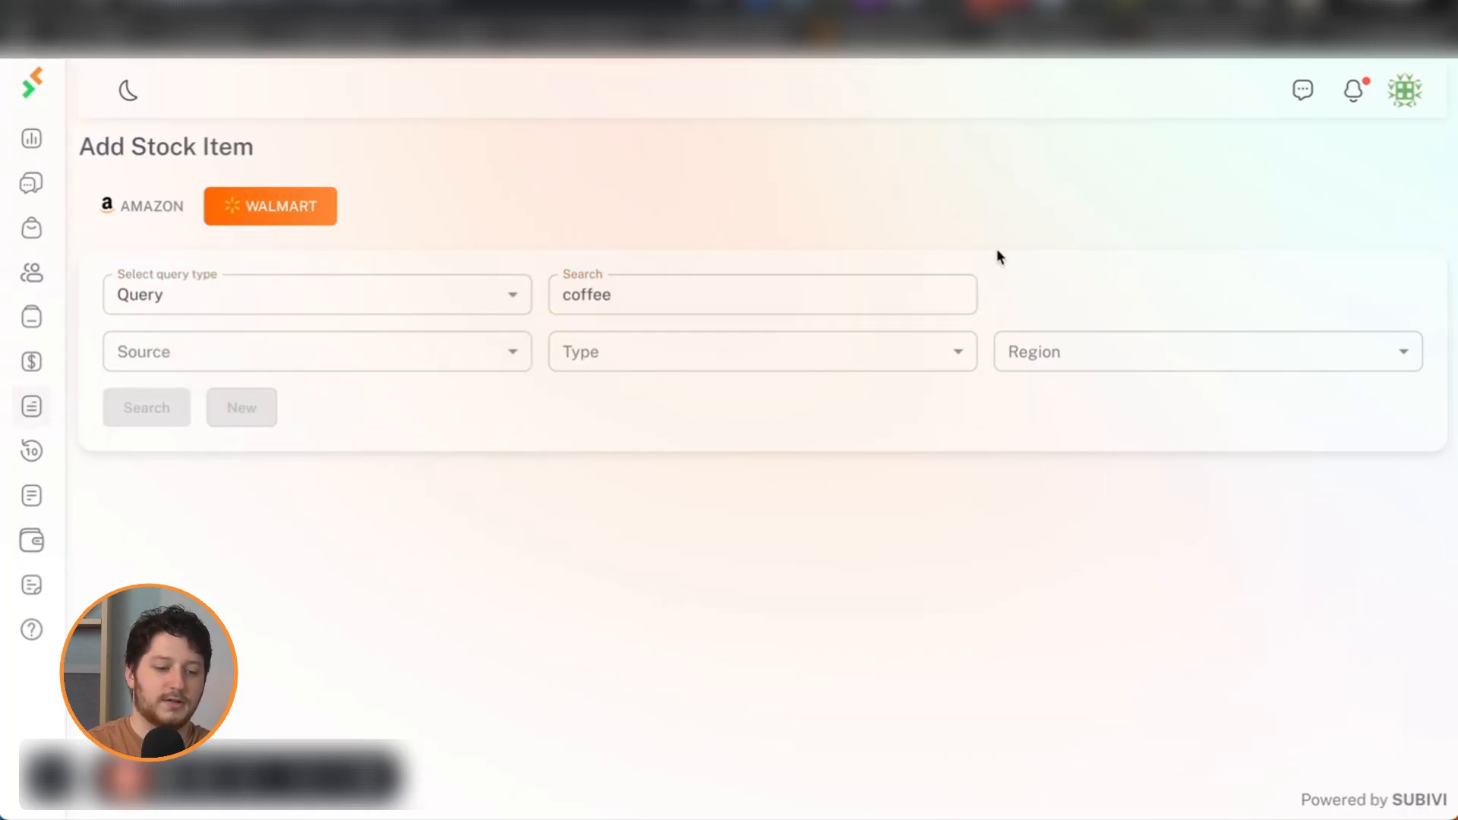
click(508, 362)
click(205, 390)
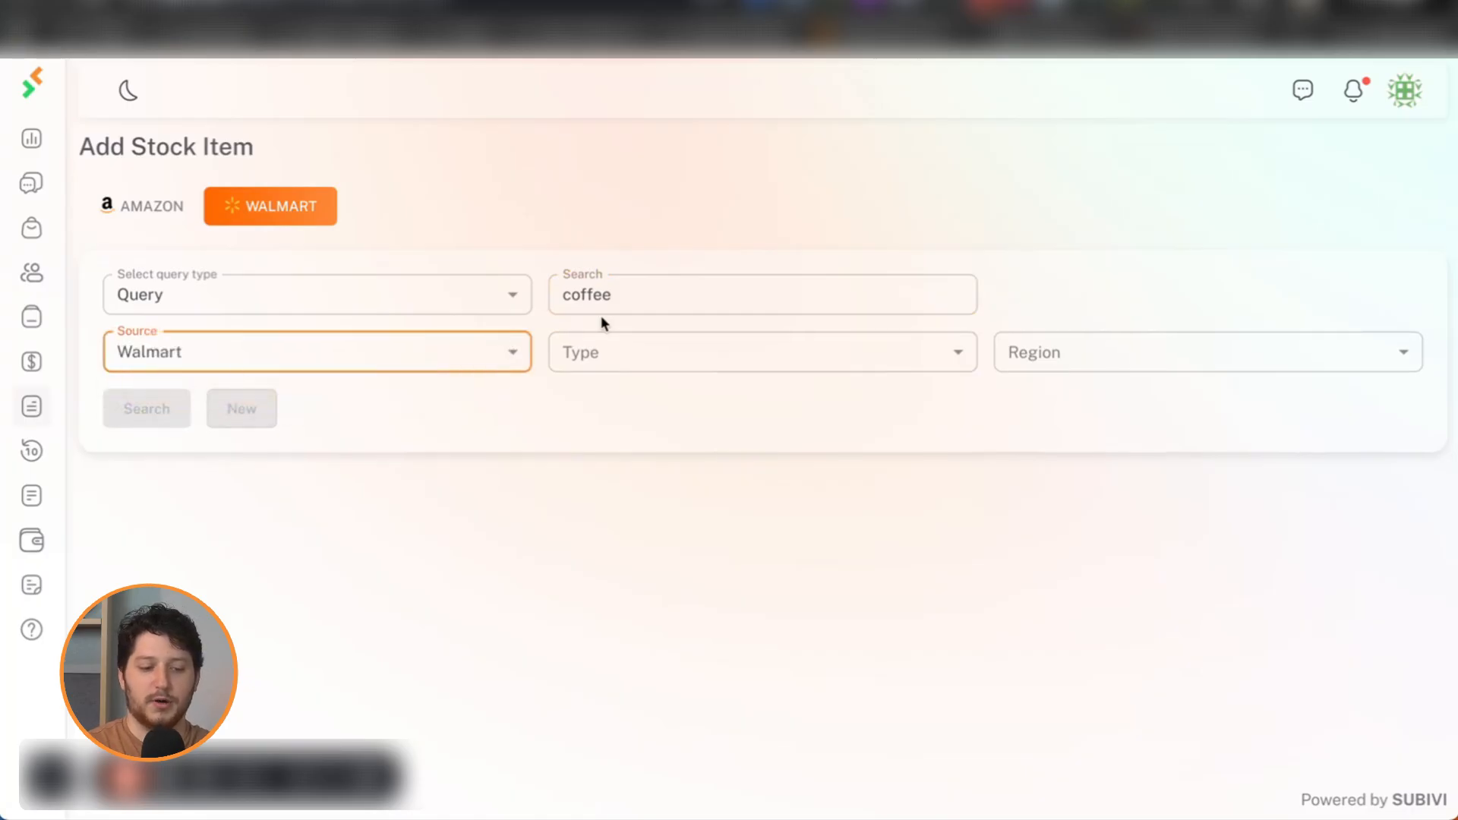
click(644, 363)
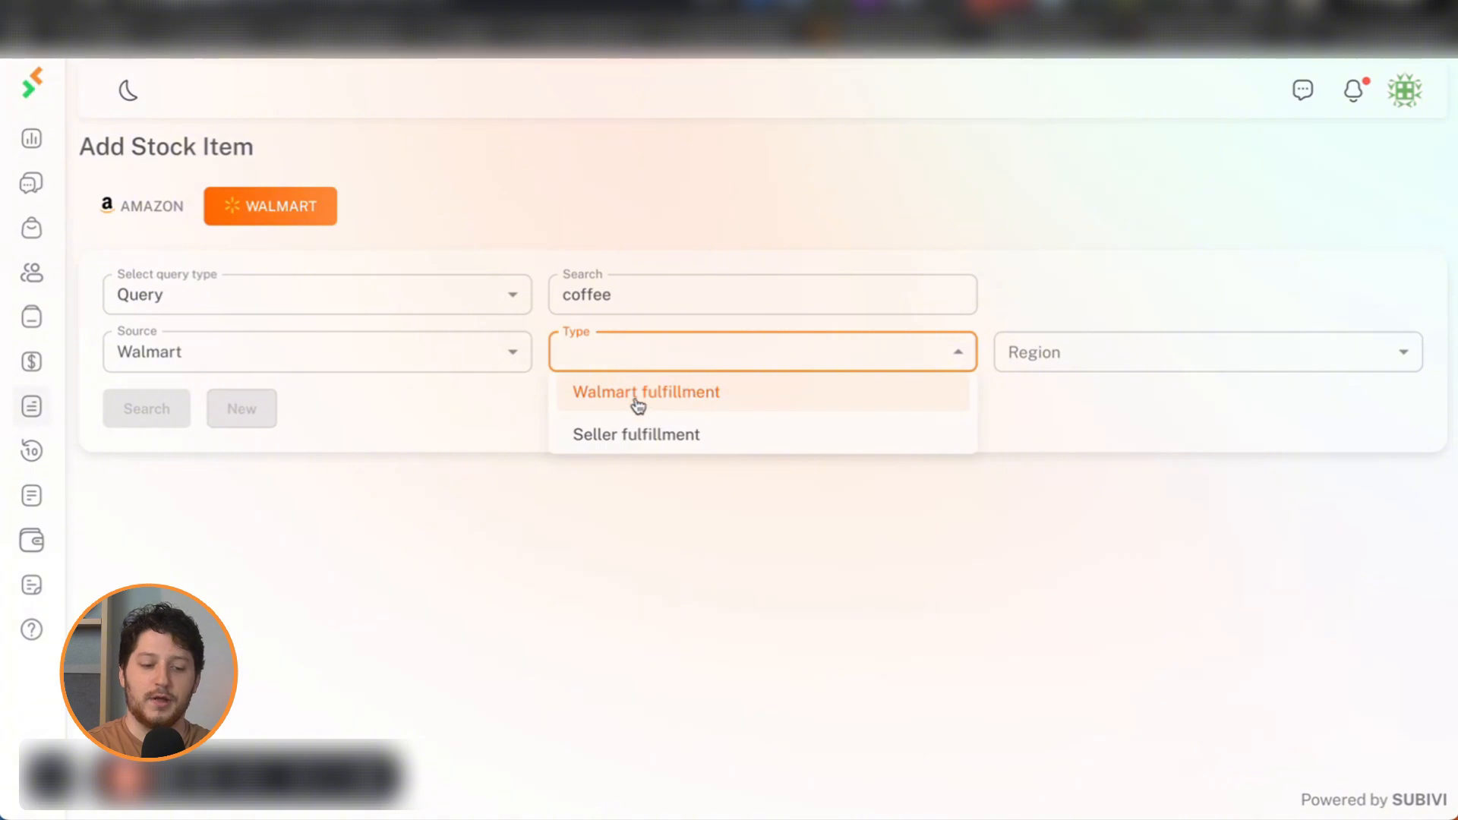
click(606, 400)
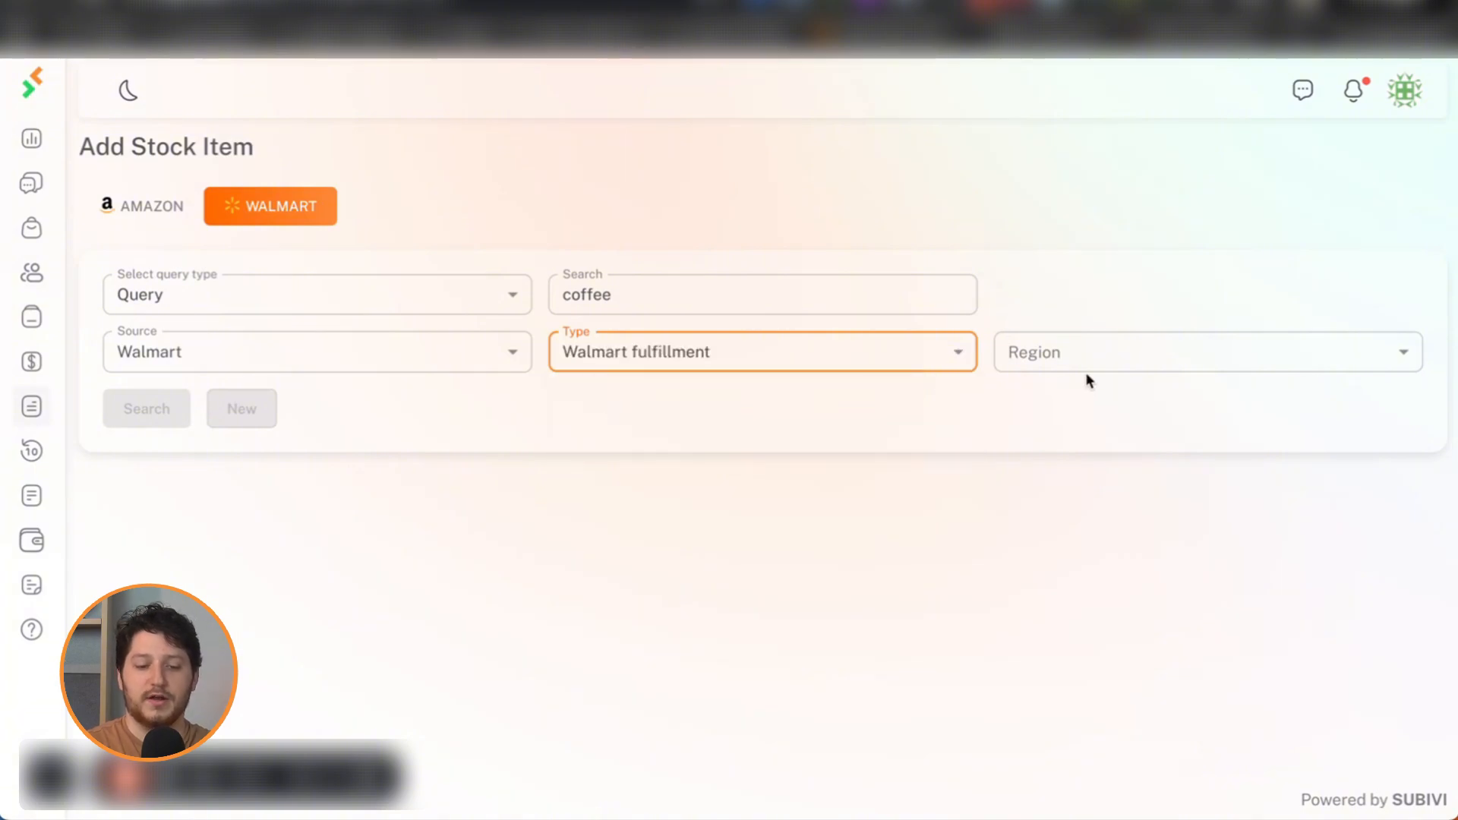
click(1074, 354)
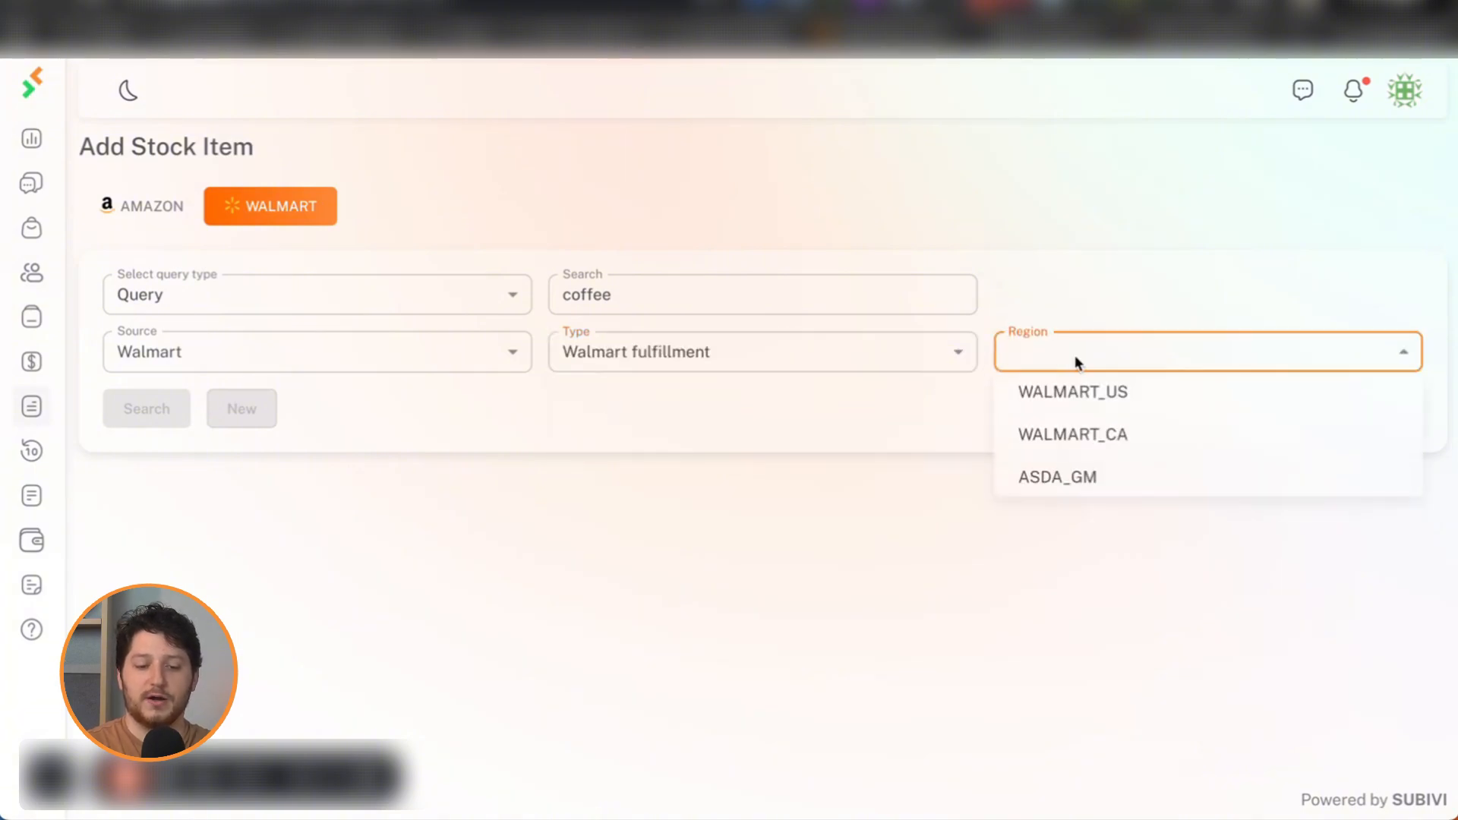
click(1098, 395)
click(134, 411)
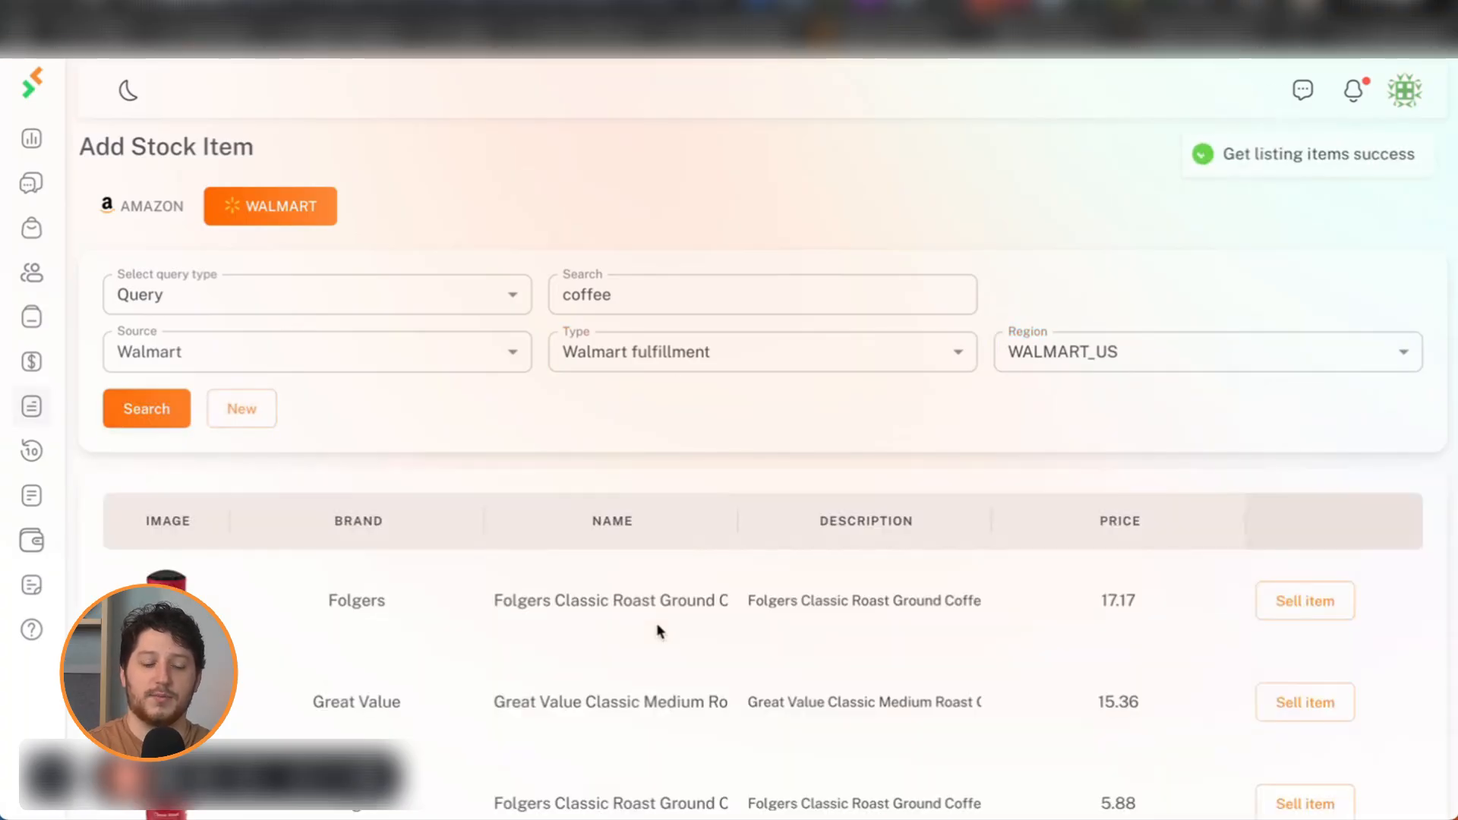
- Look through the coffee listings and change the query type to GTIN
scroll(658, 629, down, 9)
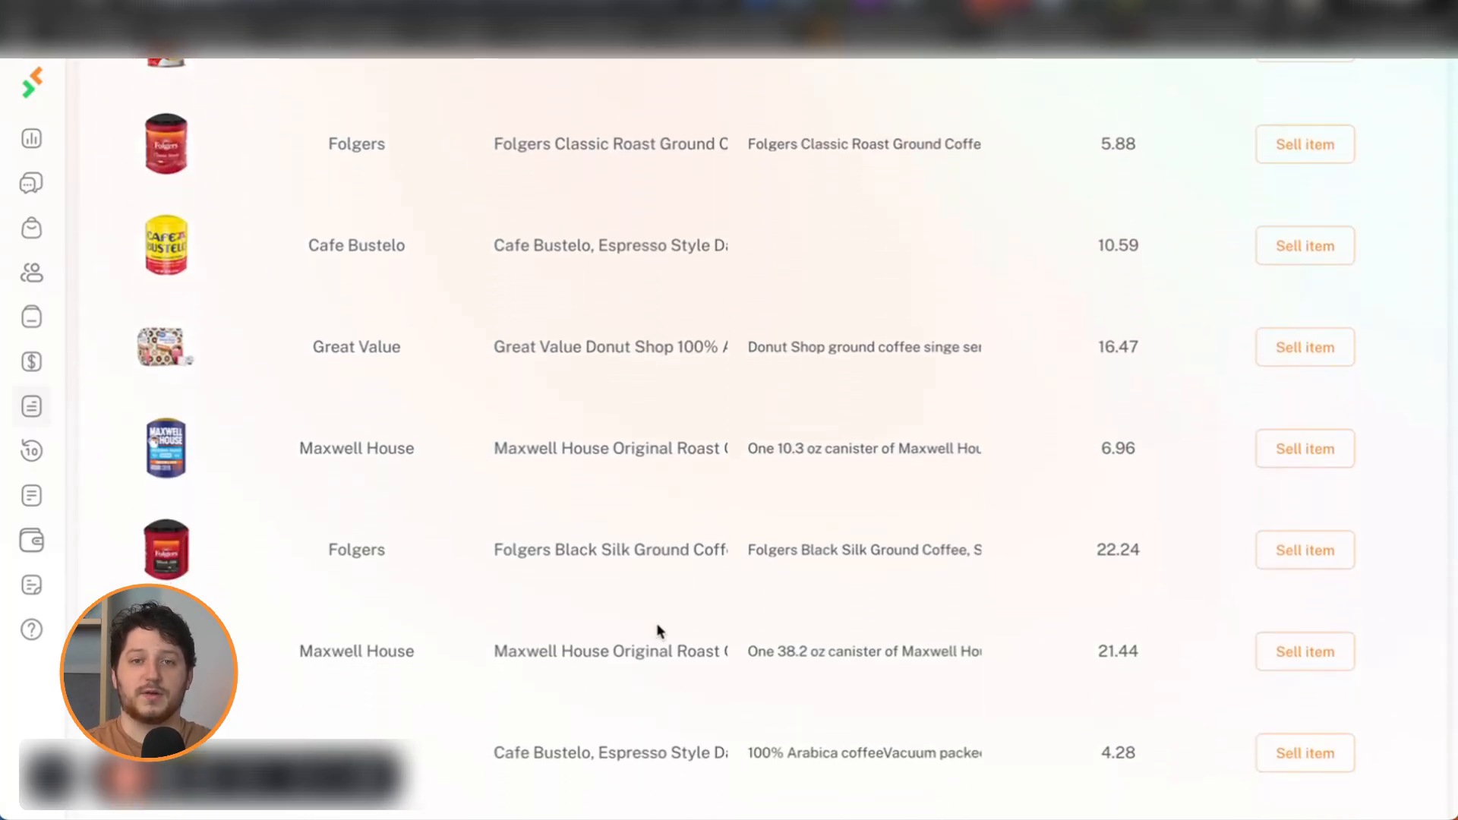
scroll(658, 628, up, 9)
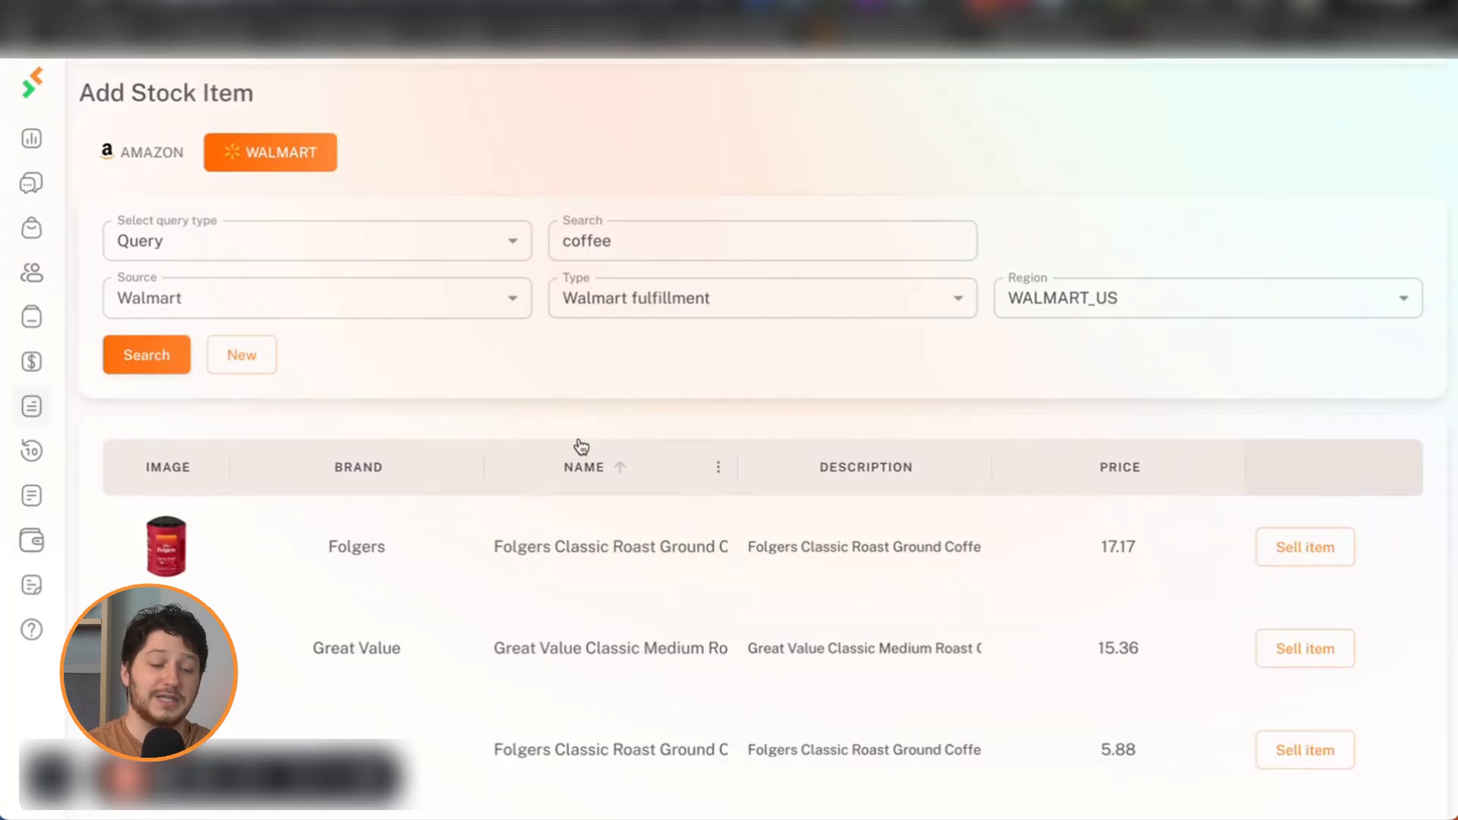
click(513, 244)
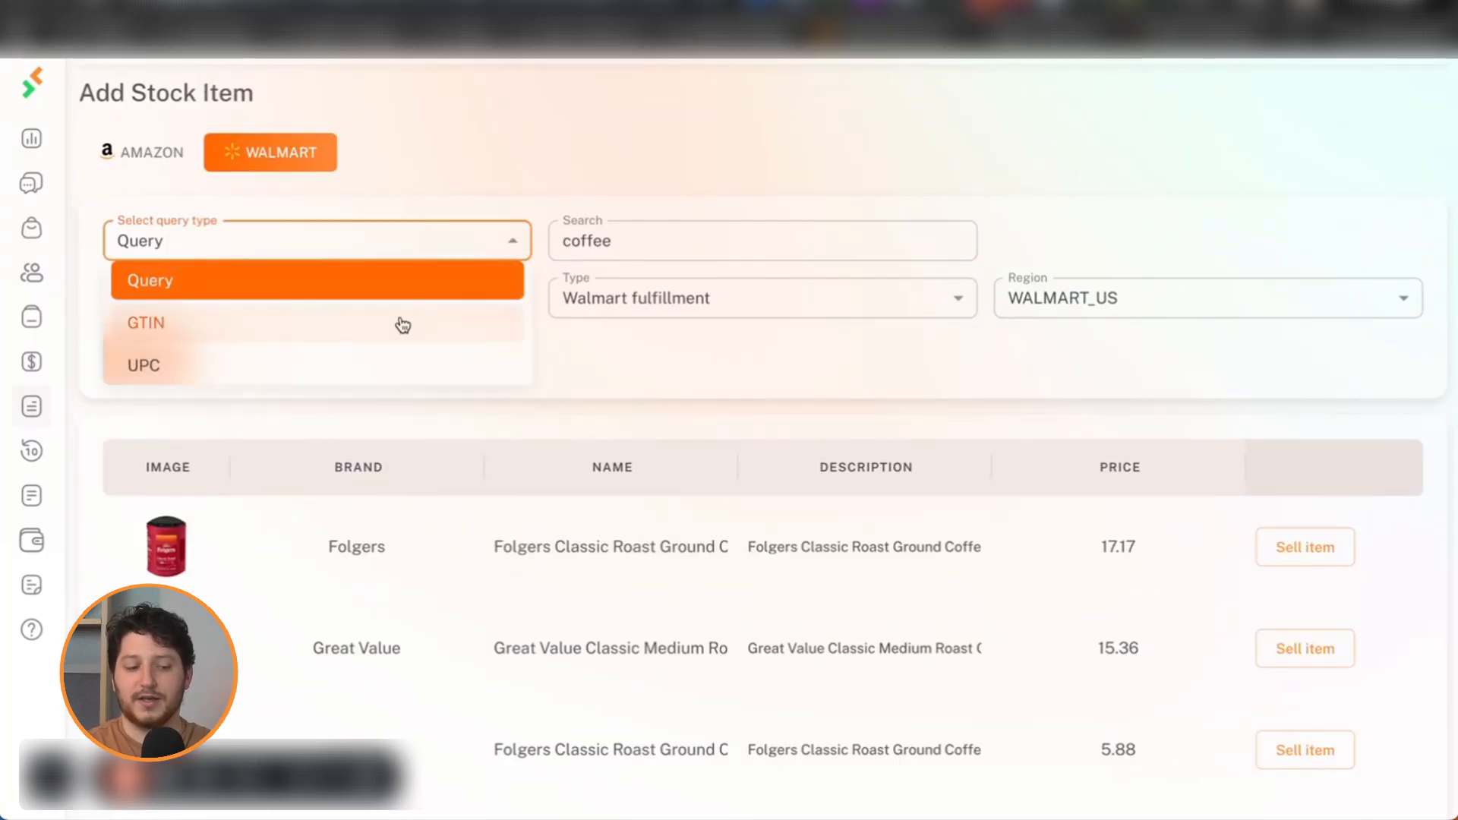
click(312, 327)
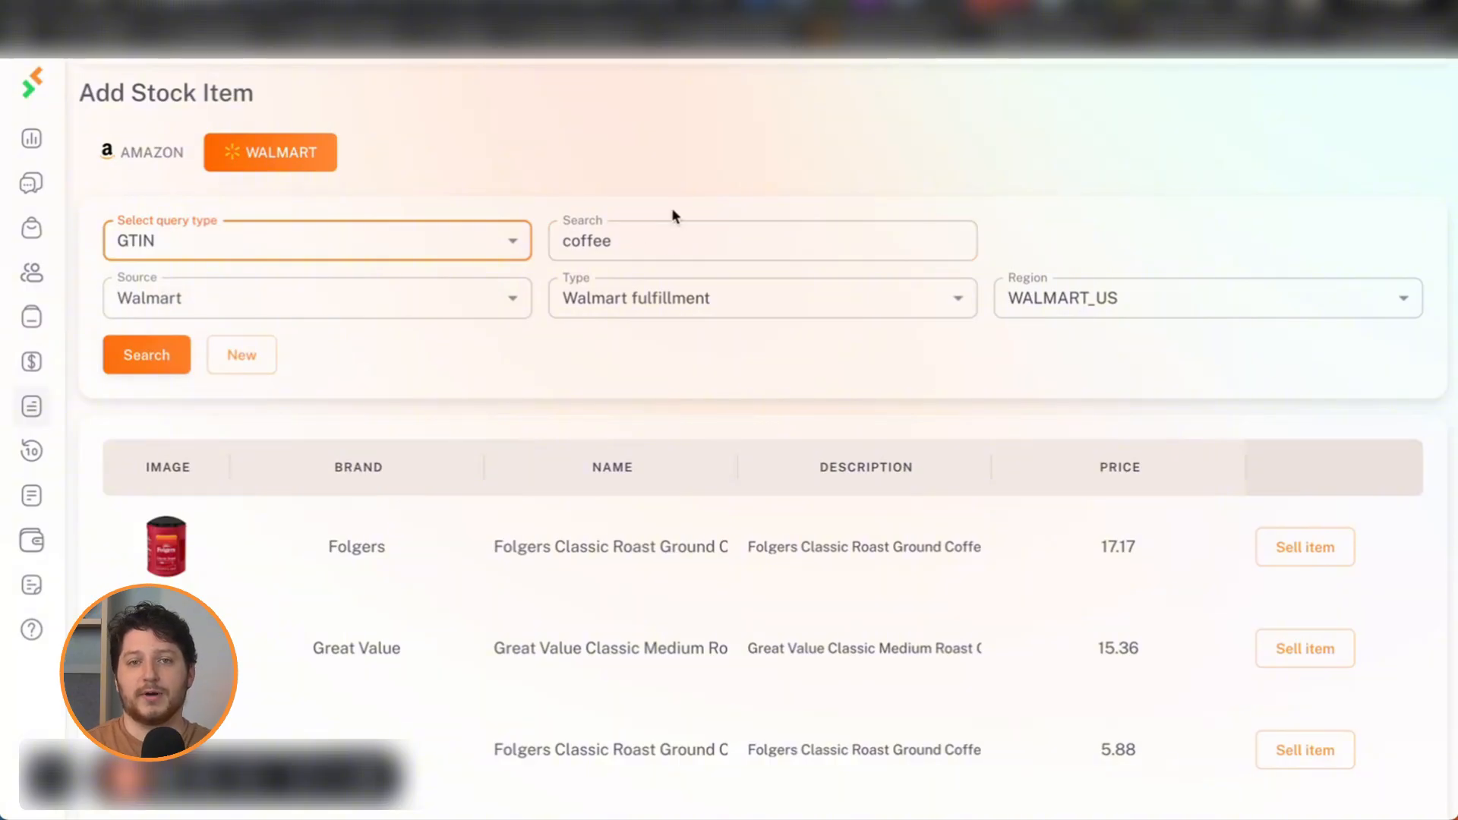
- Choose to sell the first Folgers Classic Roast Ground Coffee listing, the one priced at 17.17
scroll(775, 387, down, 4)
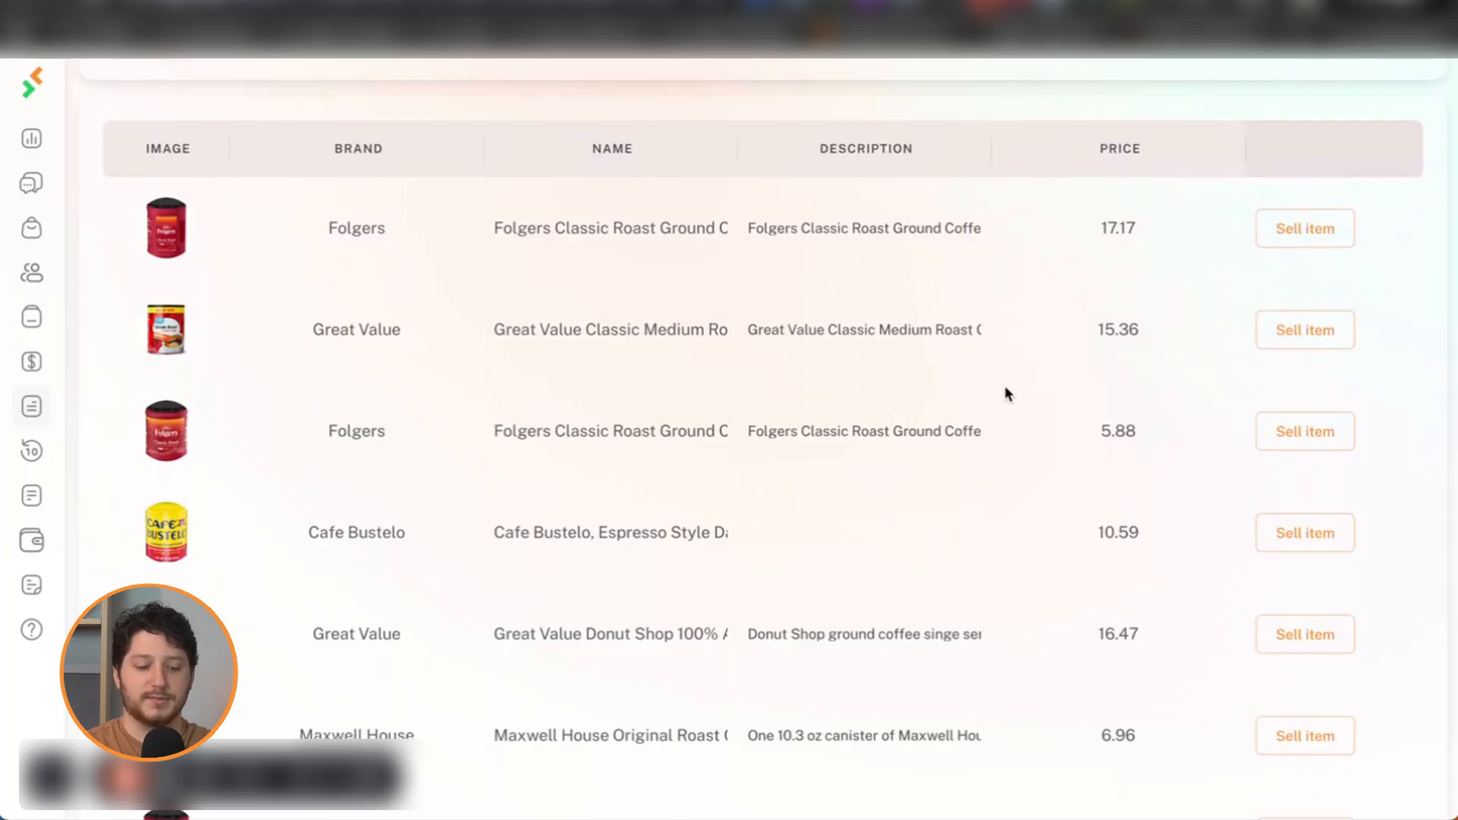
scroll(1006, 394, down, 1)
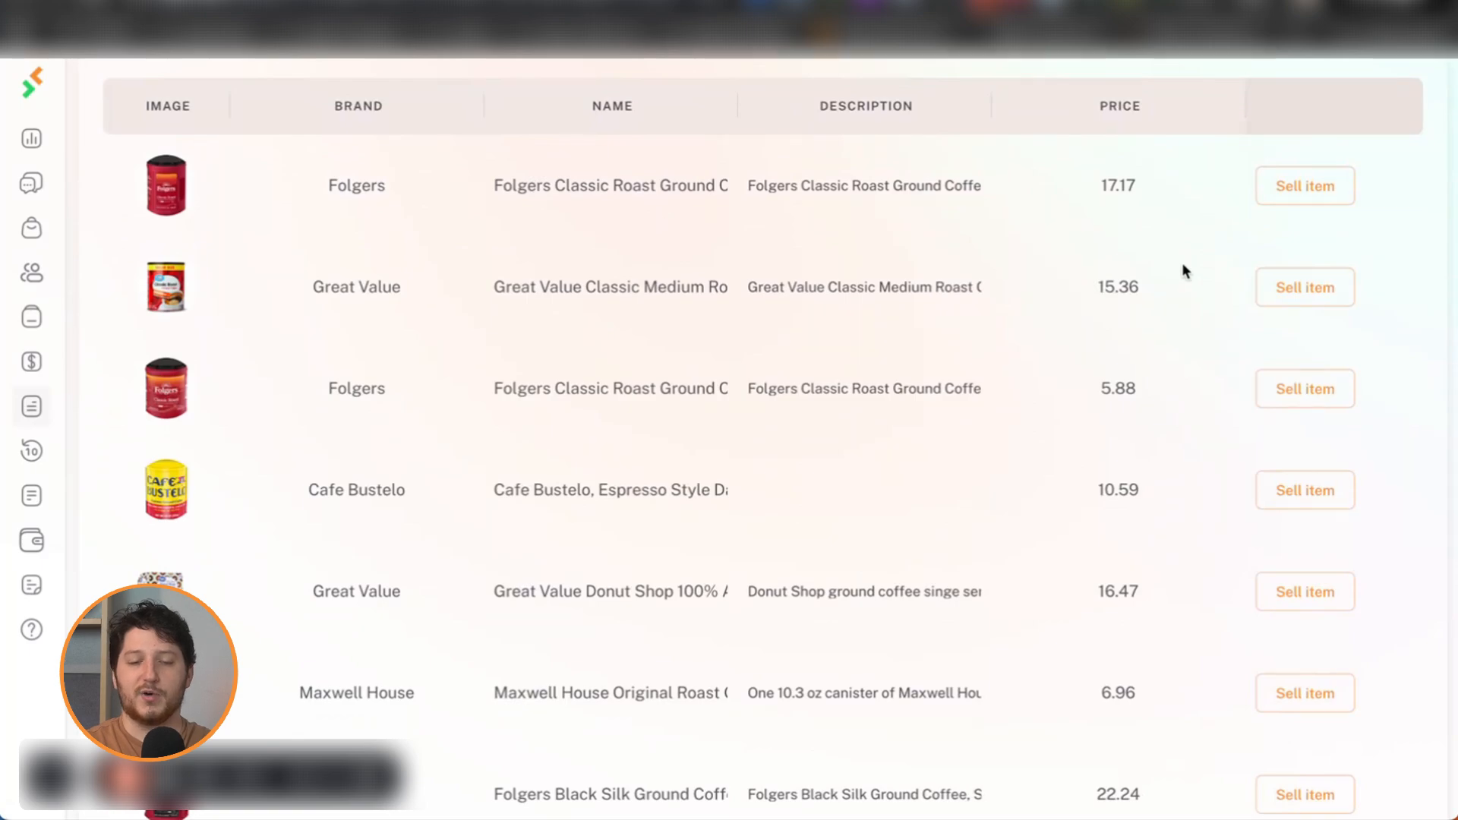
click(1303, 192)
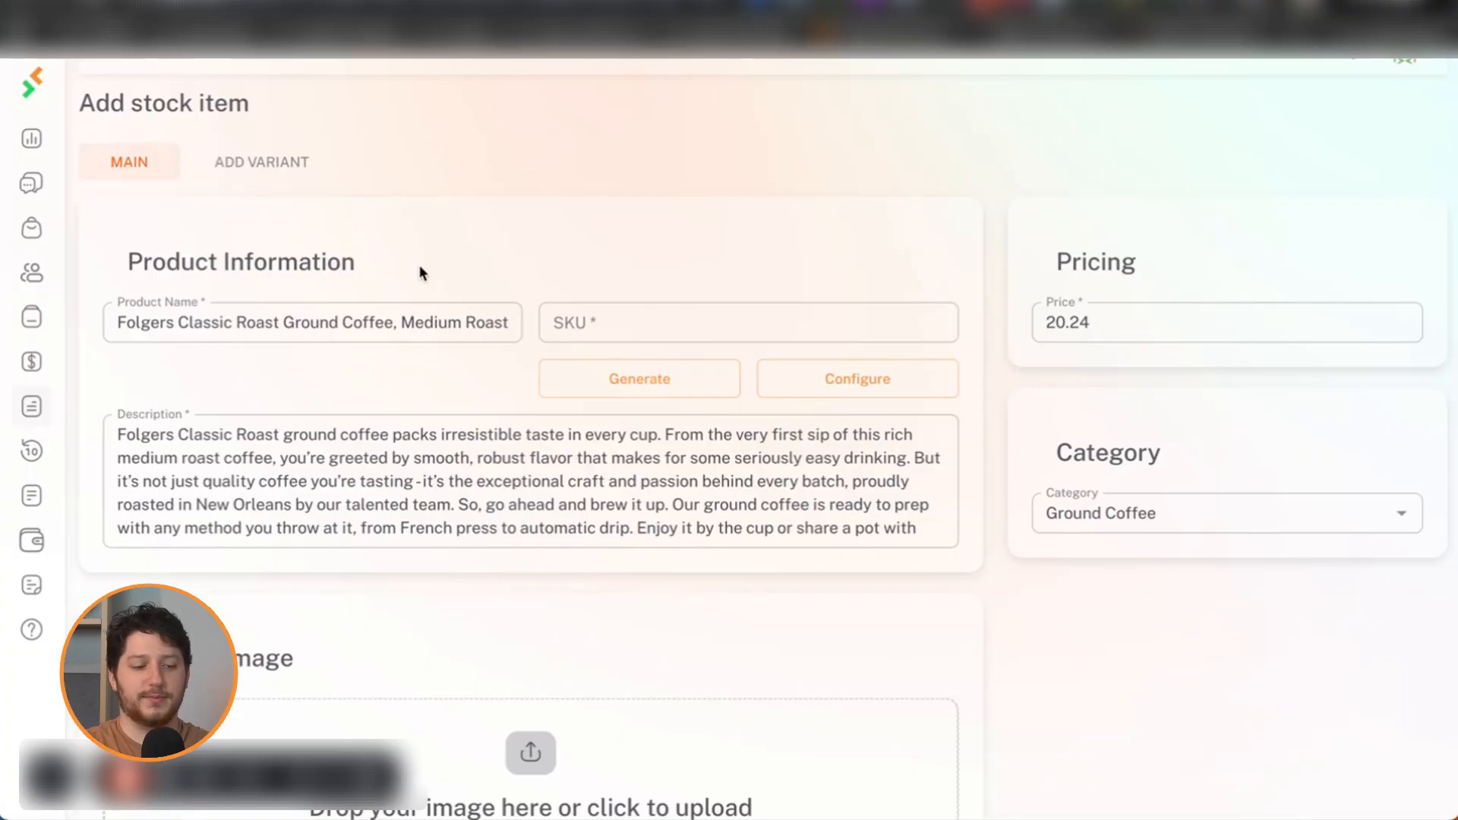
- Examine the prefilled product information, pricing, category, product image and visible properties of the Folgers stock item
scroll(421, 268, down, 1)
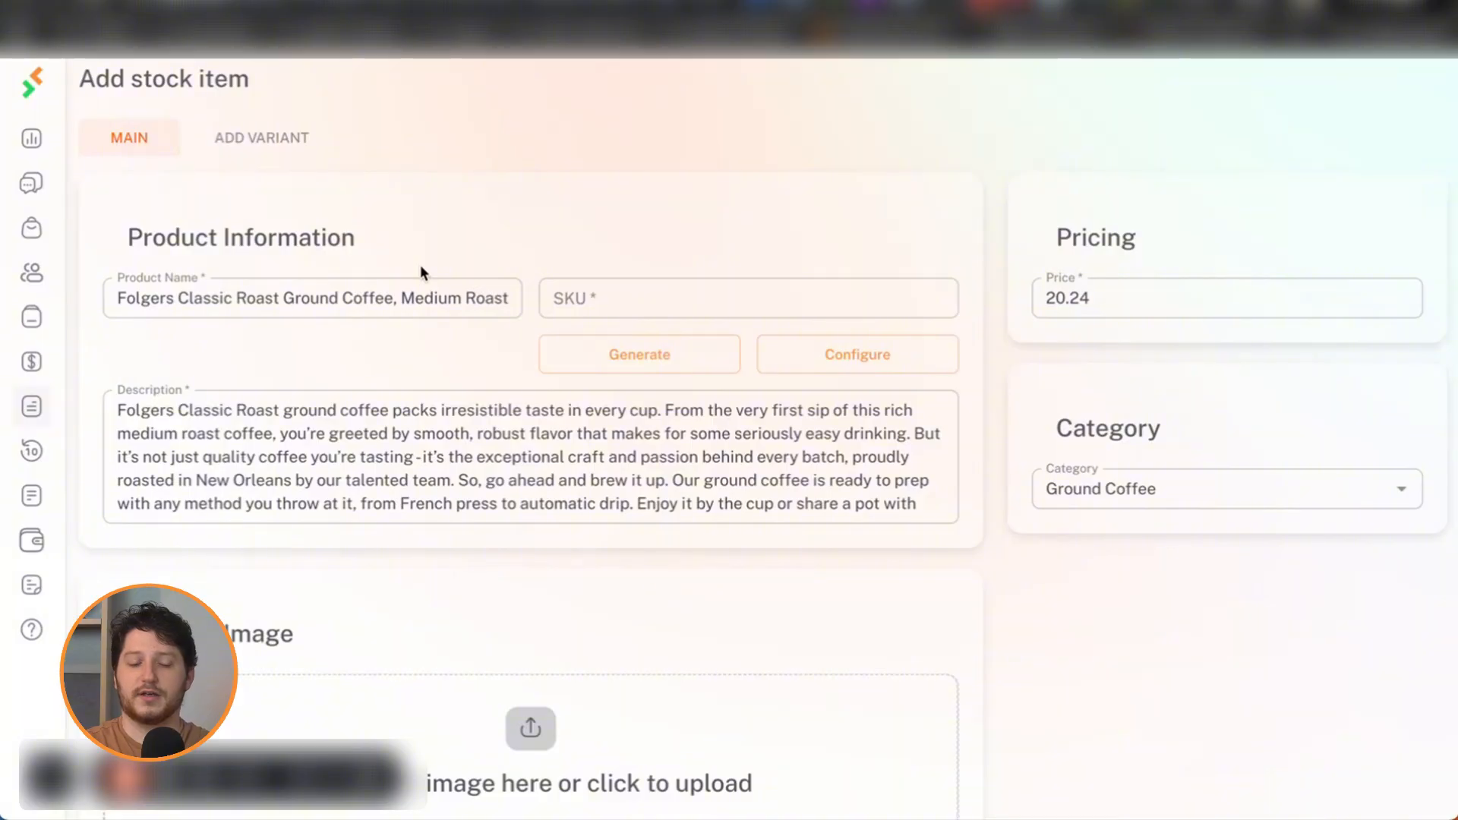
scroll(492, 379, down, 5)
scroll(492, 380, up, 6)
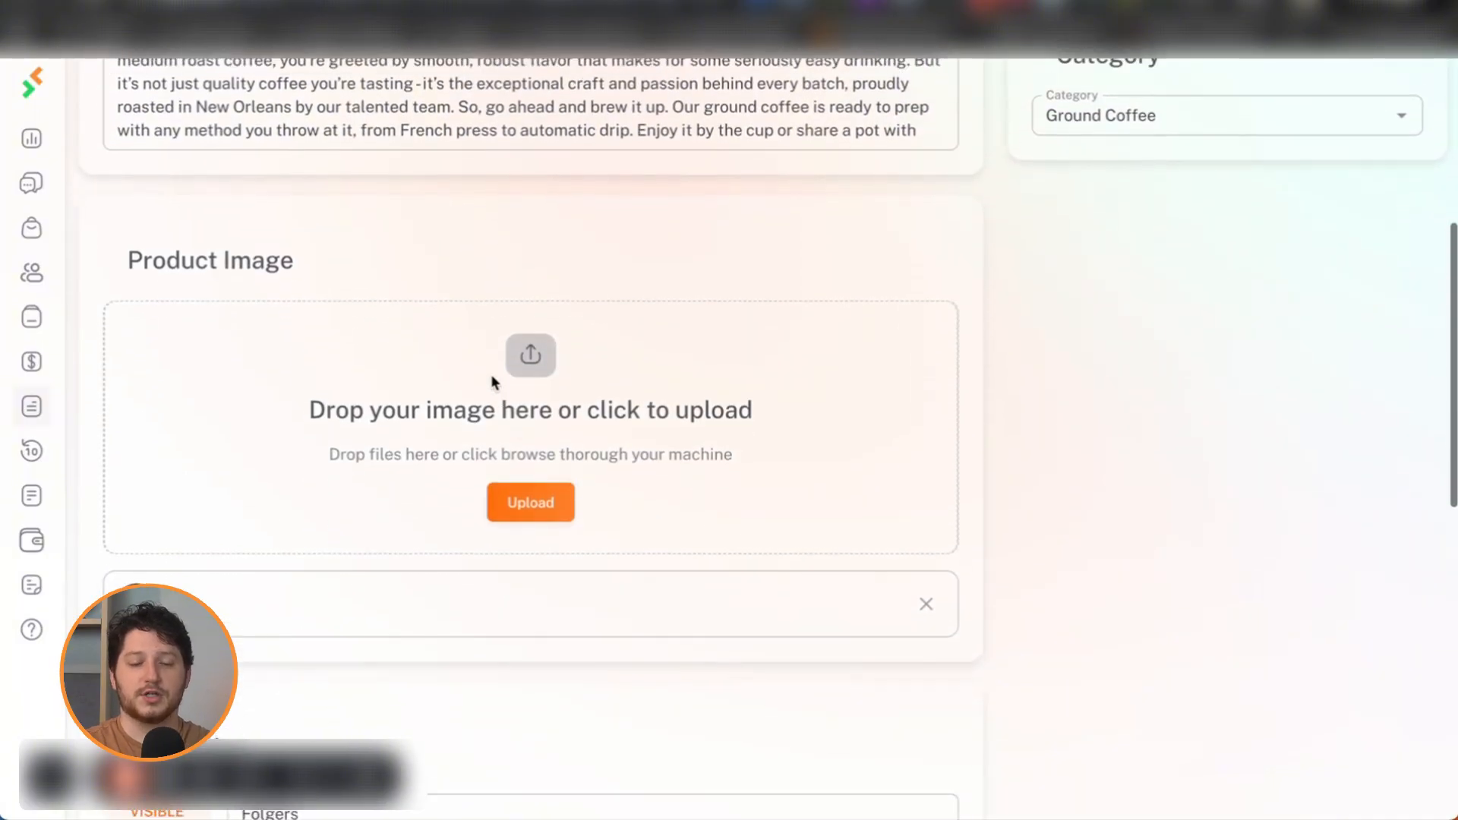
scroll(491, 380, down, 6)
scroll(492, 376, up, 4)
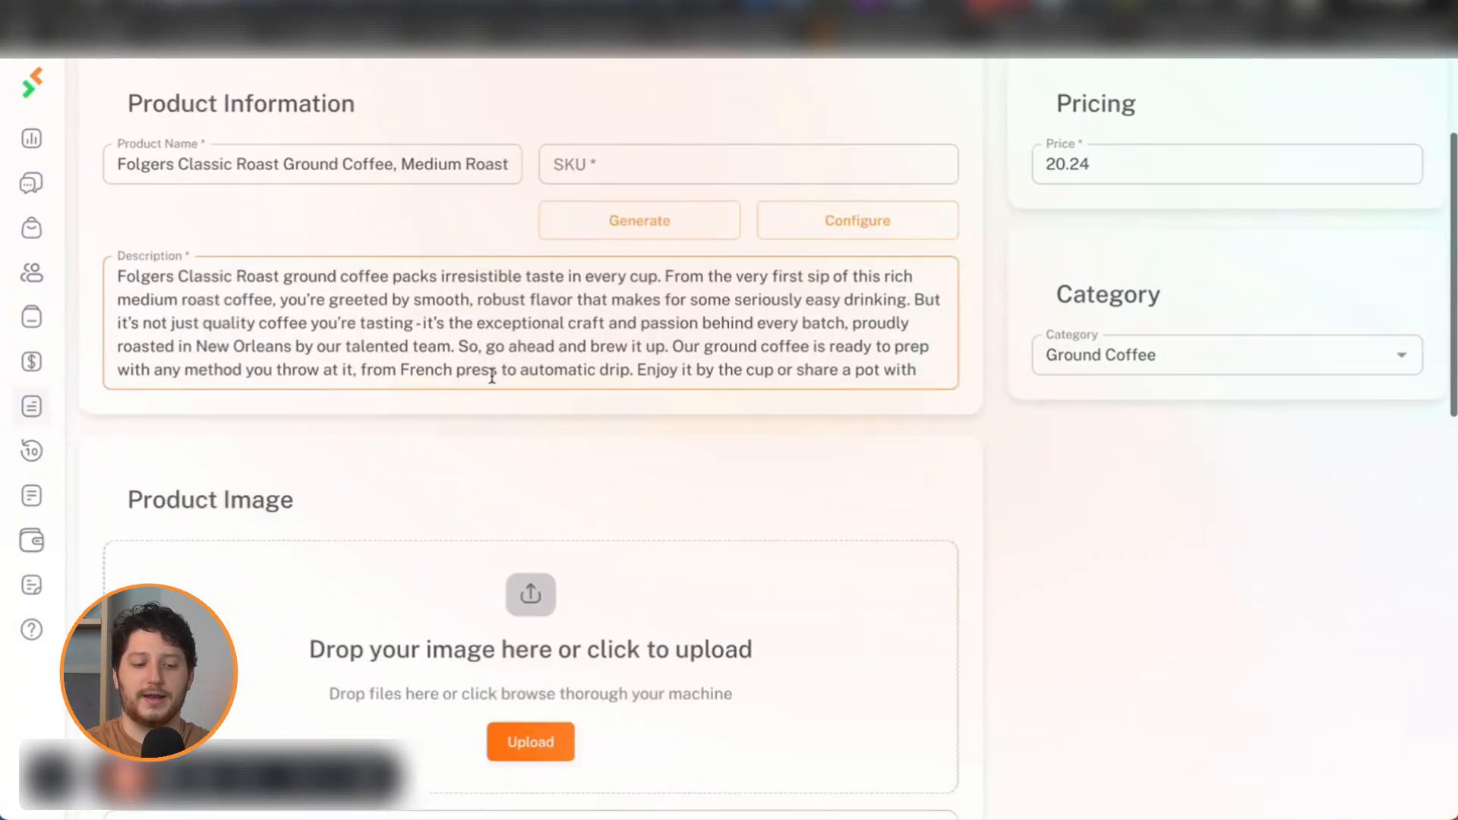
scroll(504, 423, up, 1)
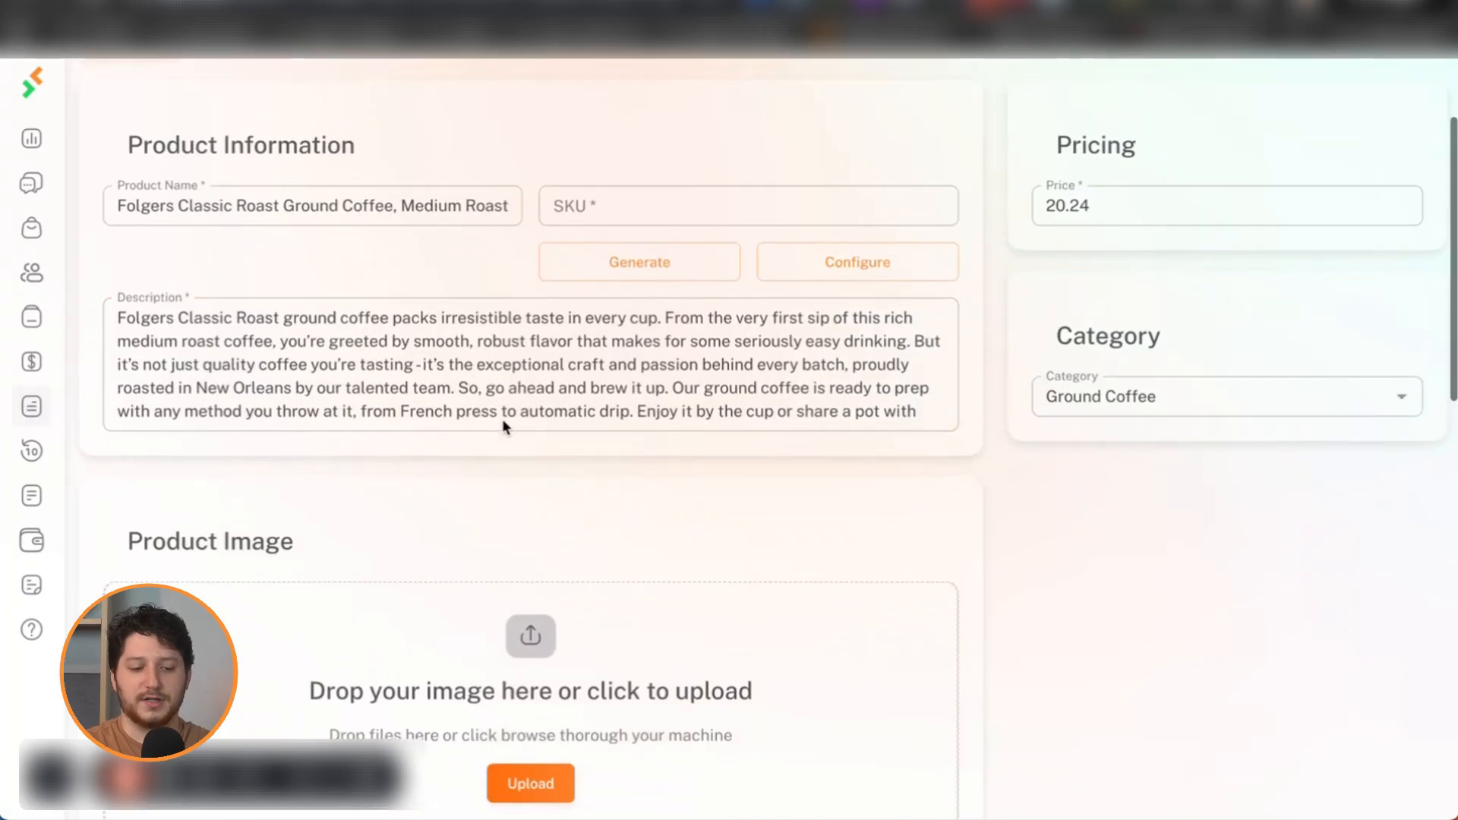
scroll(505, 423, down, 2)
scroll(504, 426, up, 3)
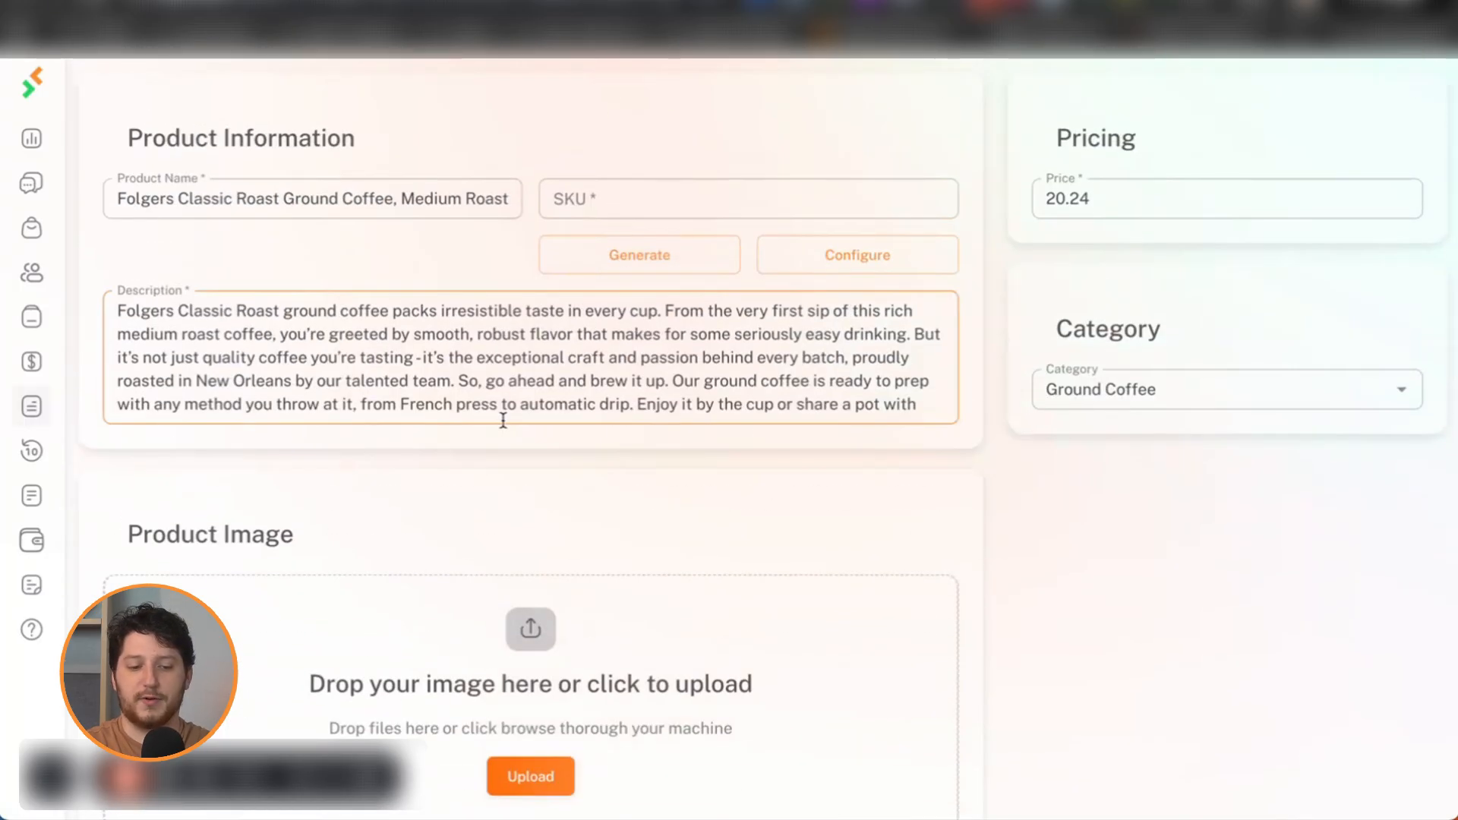
scroll(503, 419, down, 7)
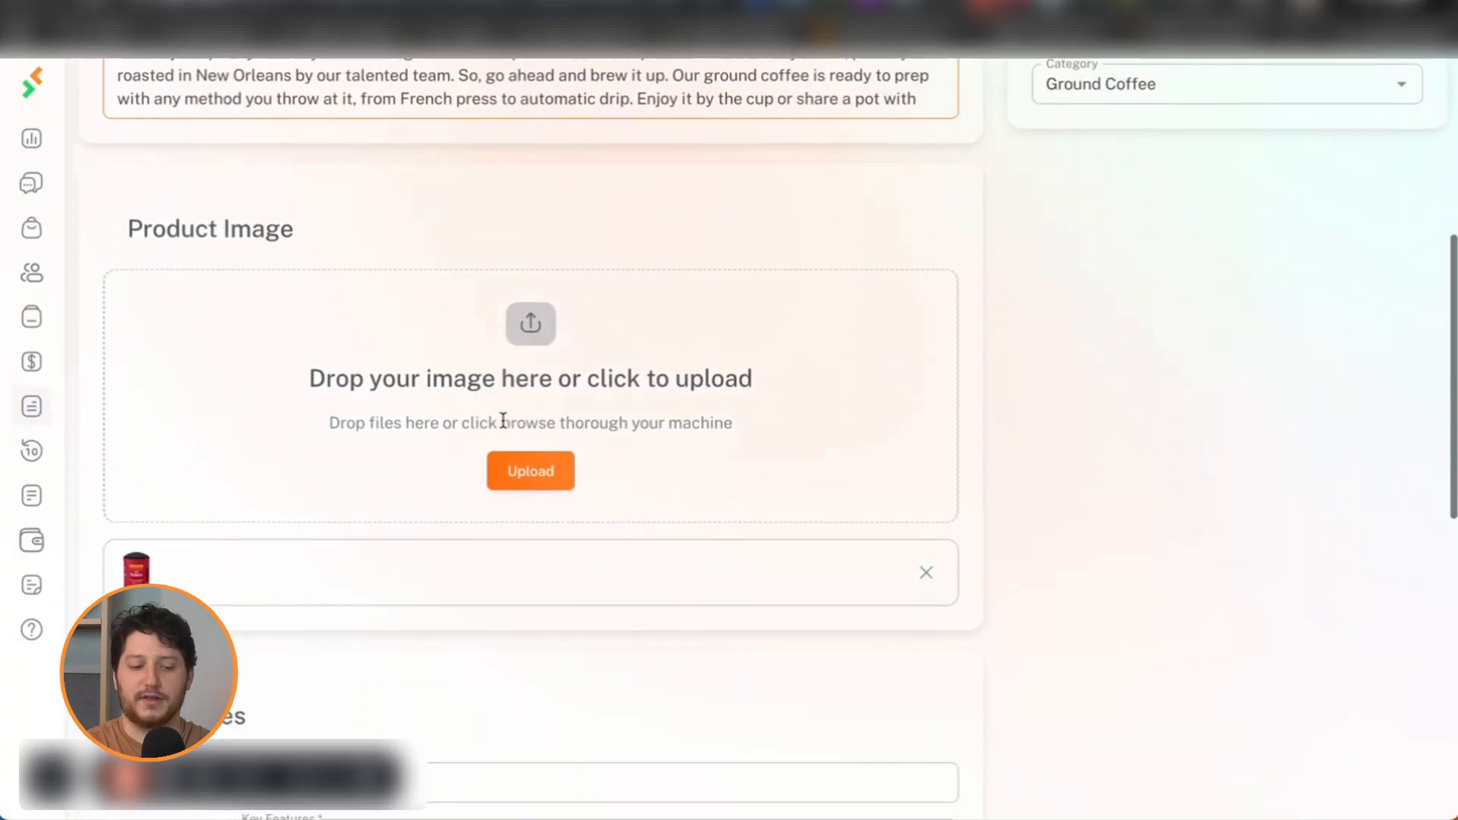
scroll(503, 420, up, 10)
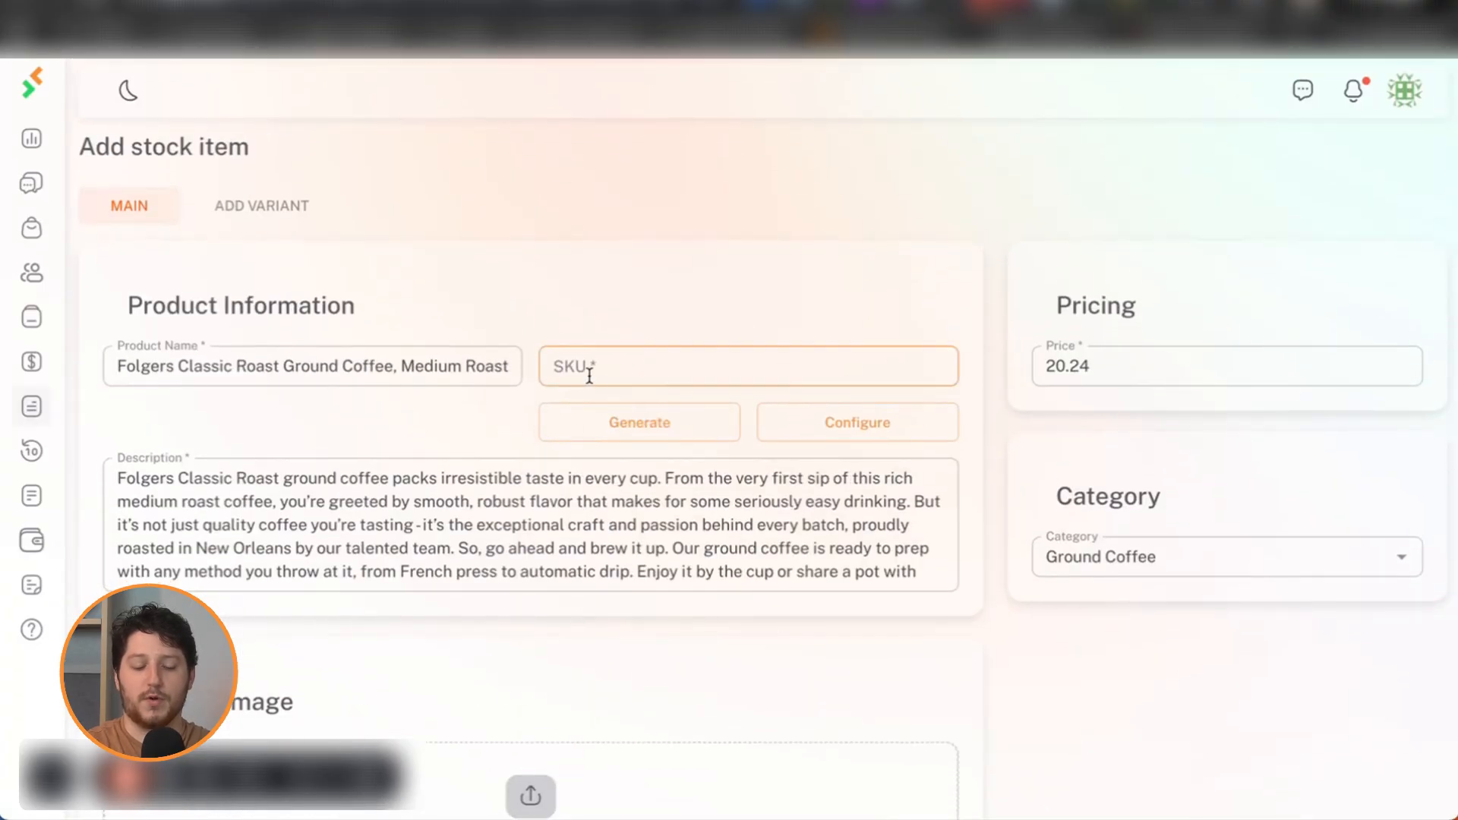
scroll(585, 372, down, 15)
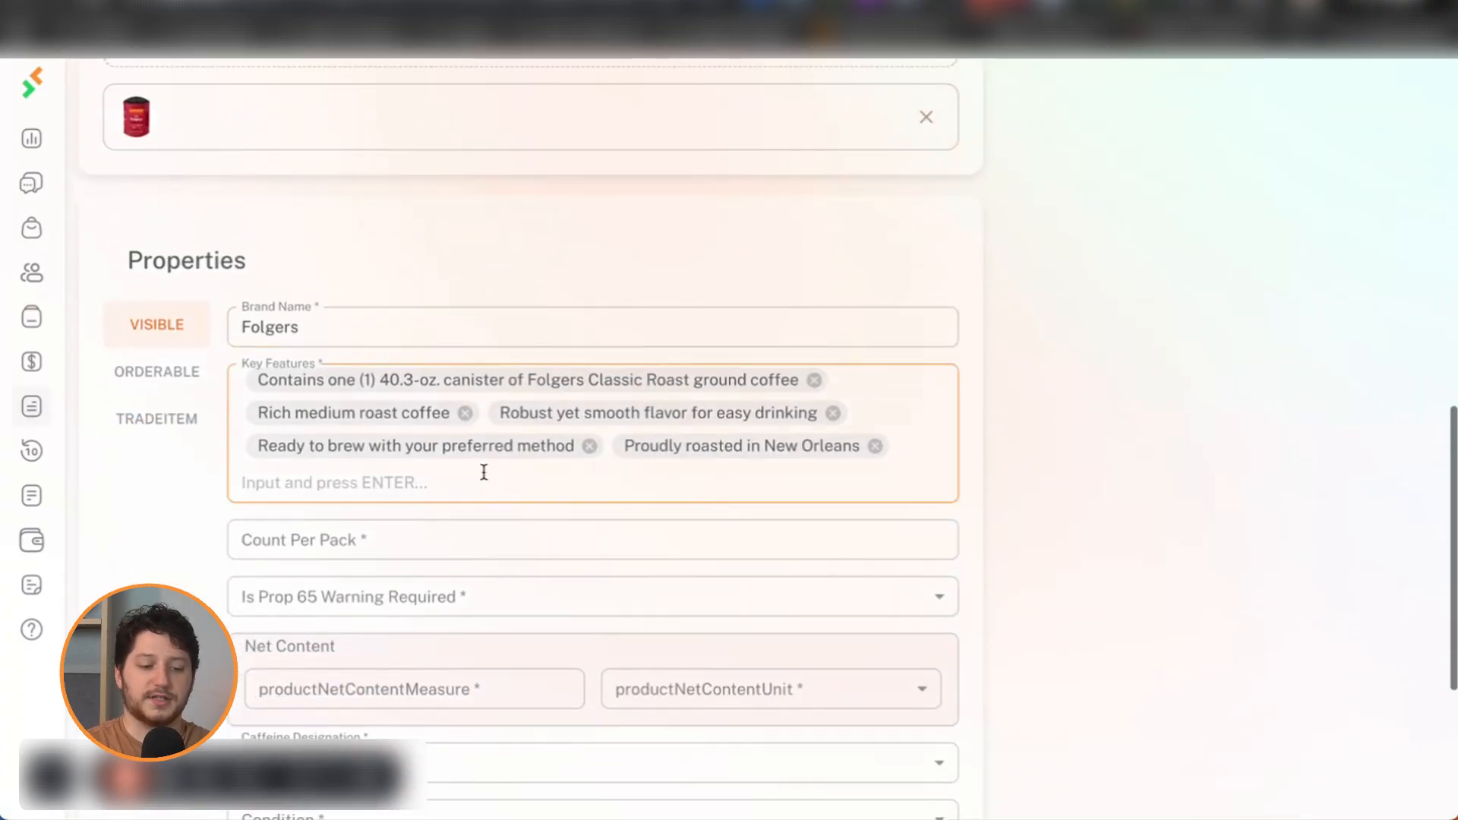
scroll(483, 467, down, 5)
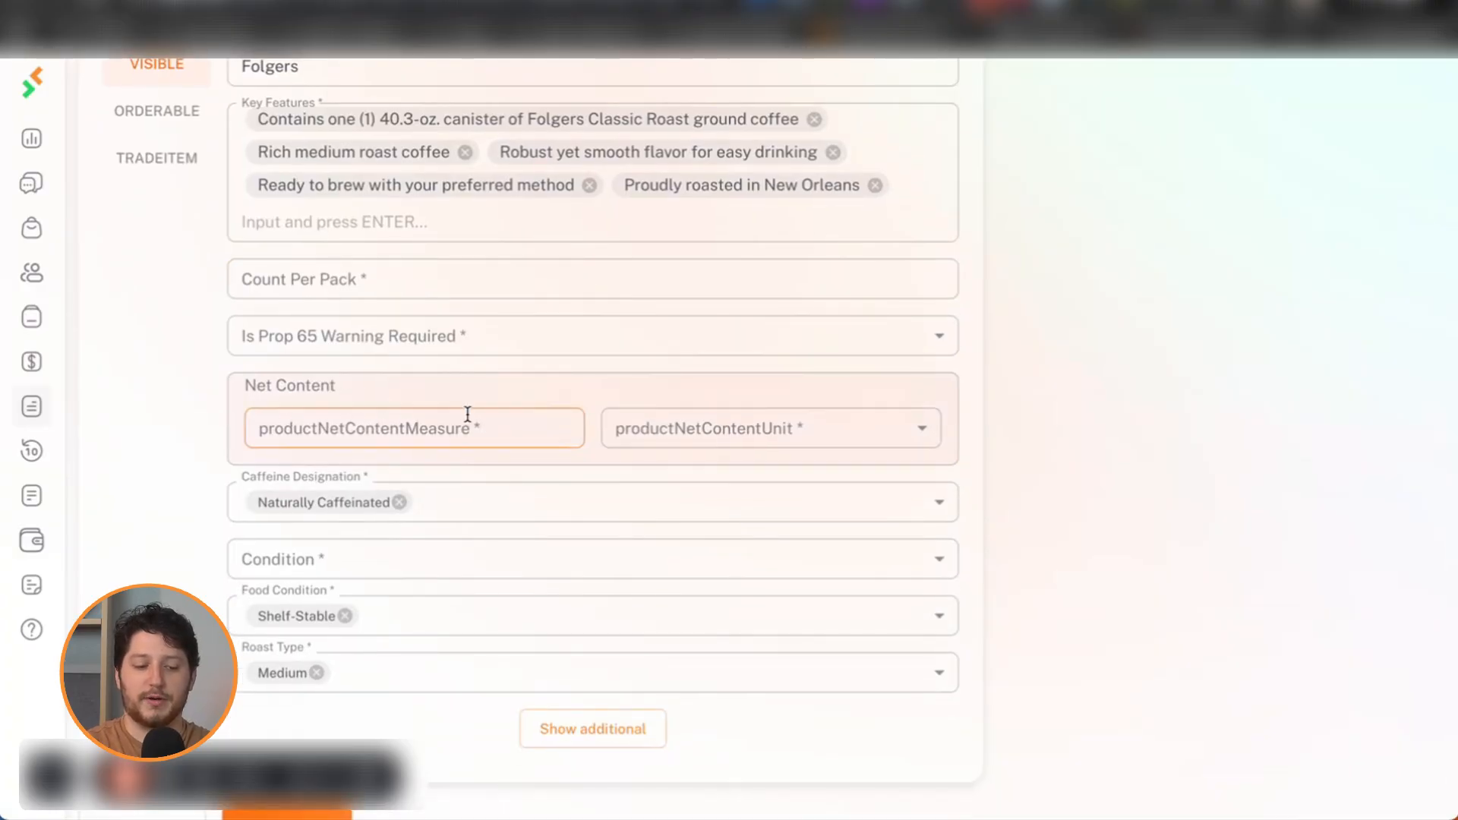
- Try to submit the Folgers stock item form with the SKU left blank
scroll(465, 414, up, 12)
scroll(468, 422, up, 4)
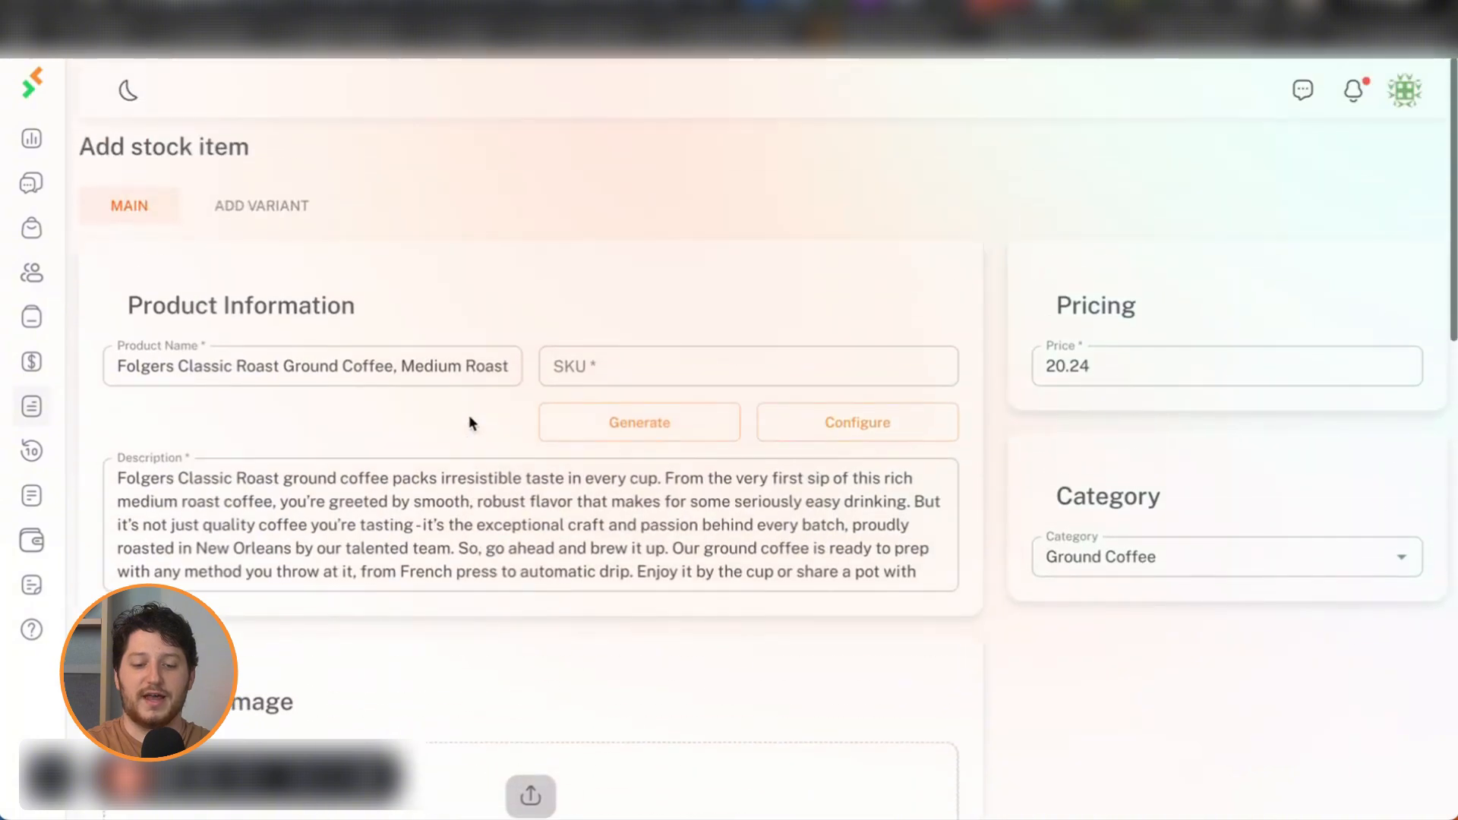
scroll(469, 422, down, 15)
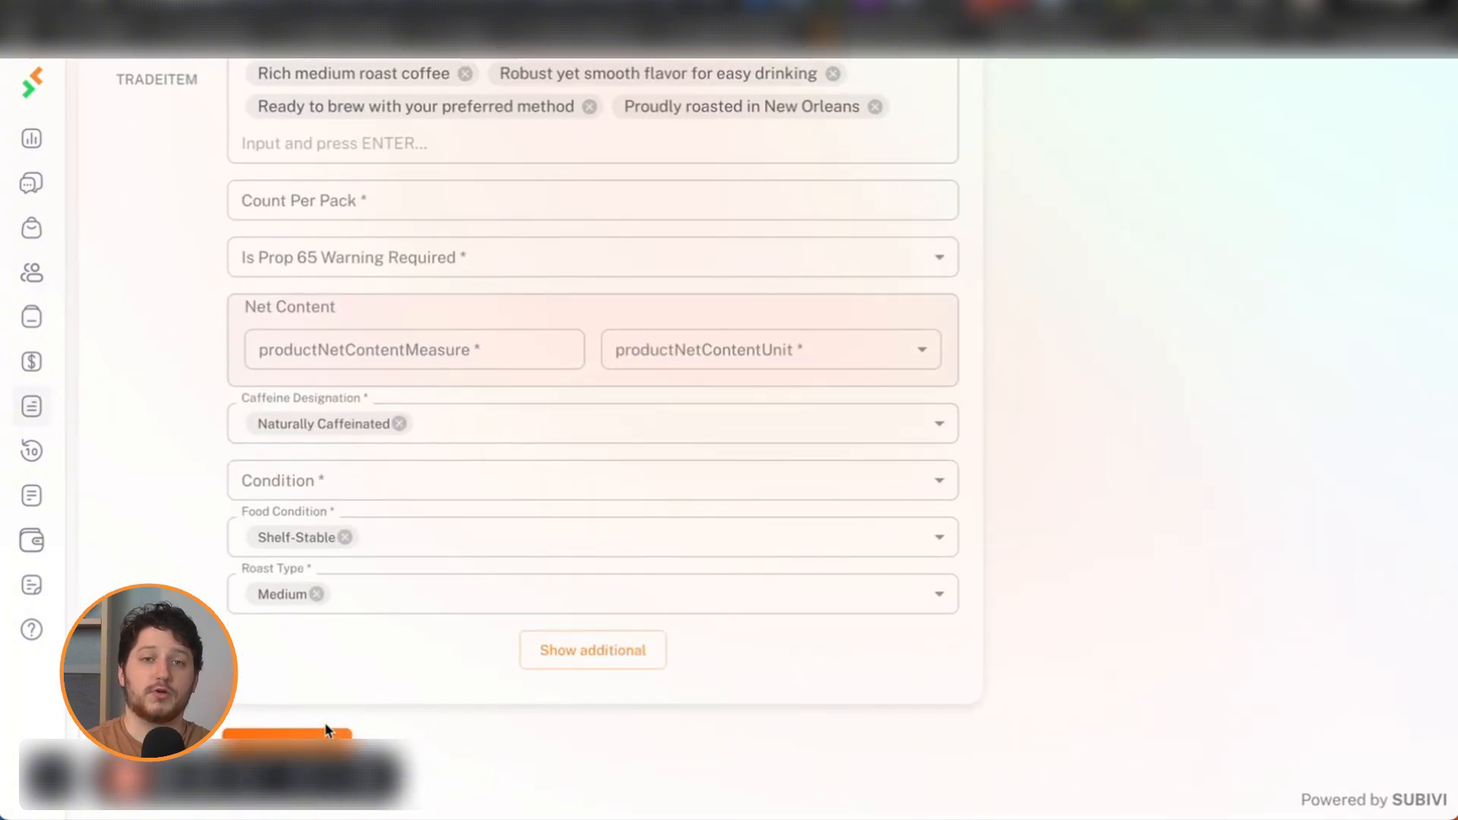
click(328, 731)
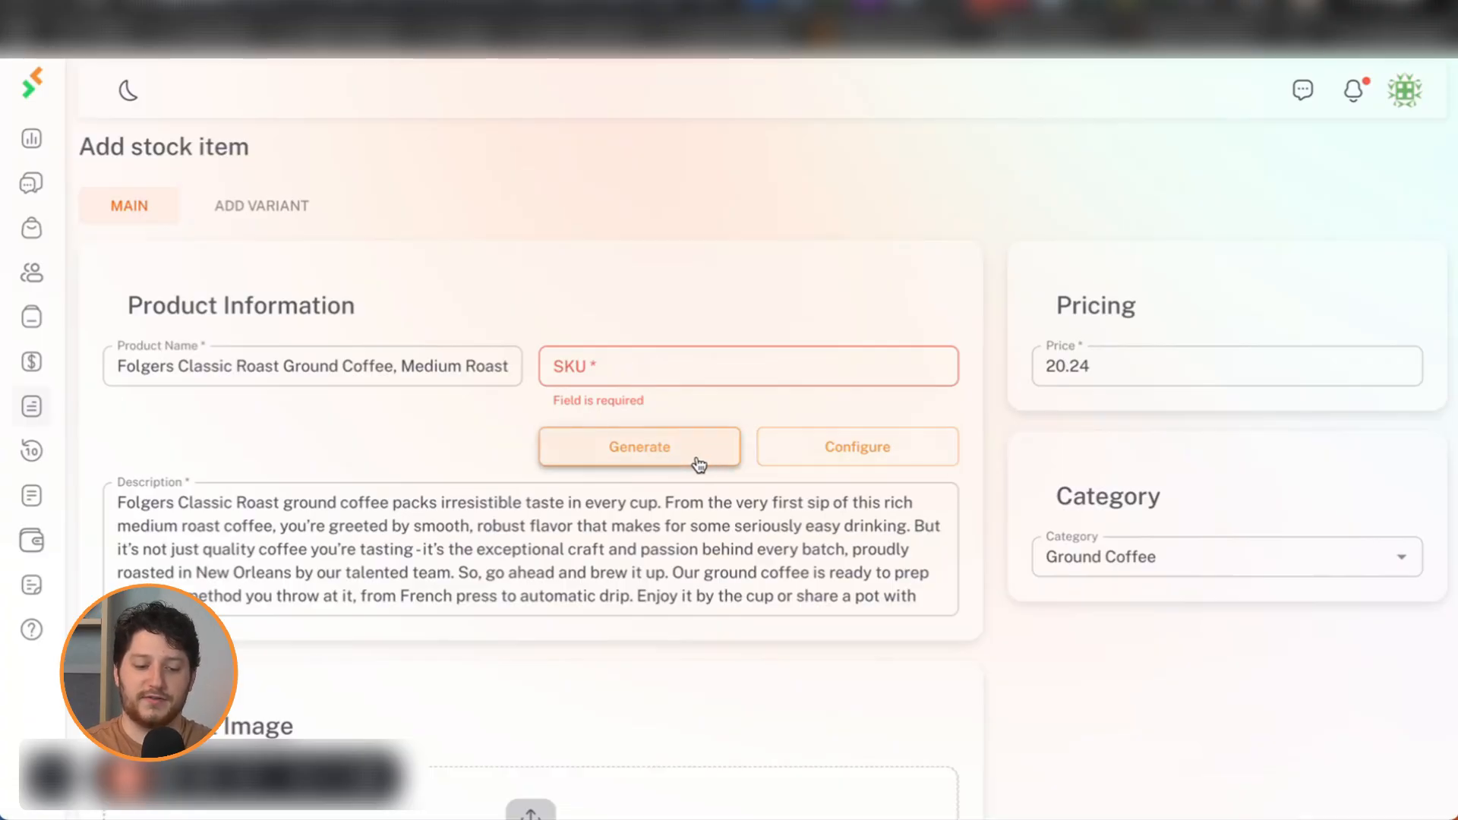
- Configure SKU generation to use the Platform, Price and Brand fields in that order, leaving out Product name
click(800, 454)
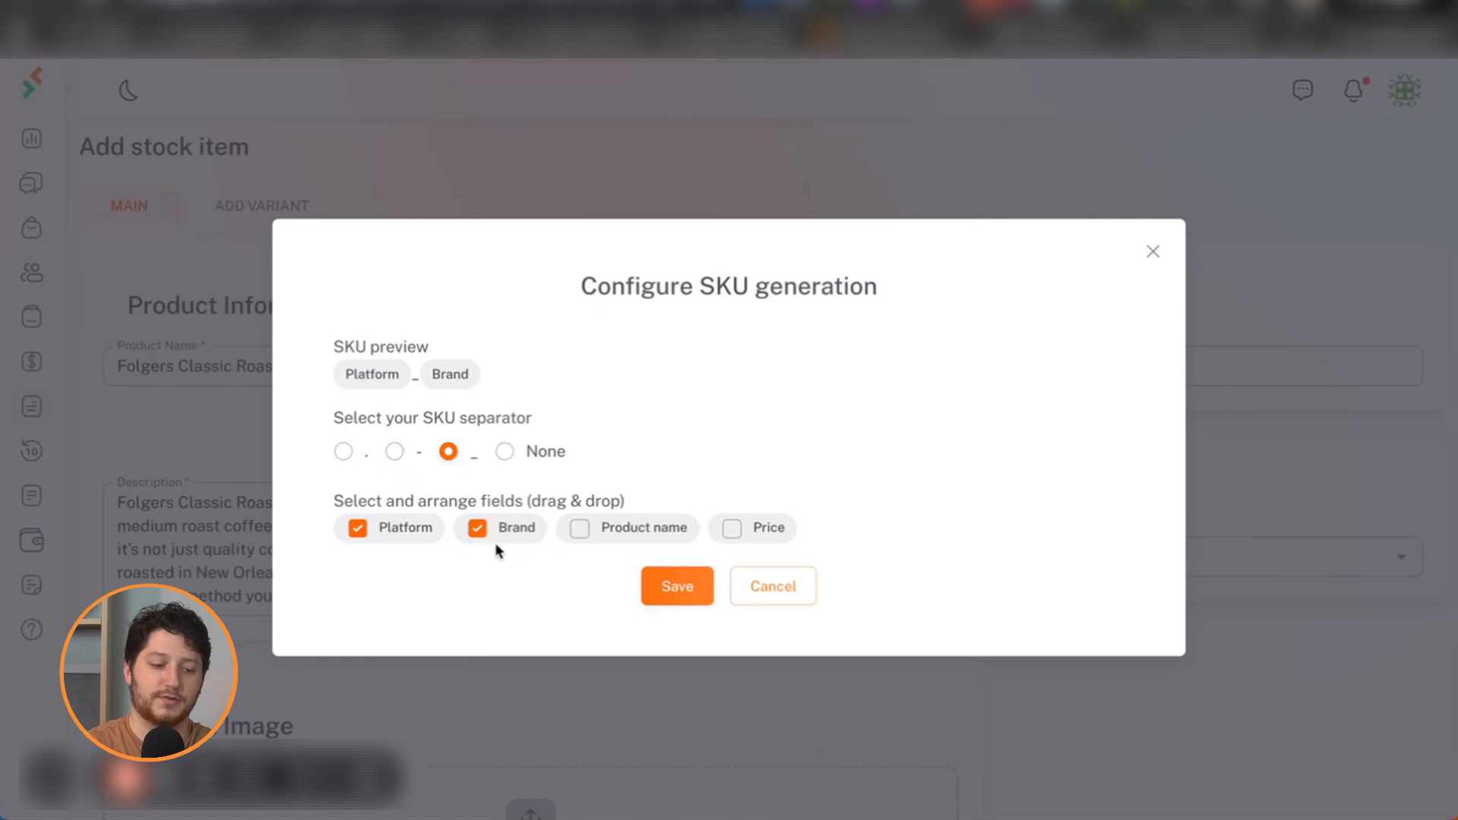
click(580, 530)
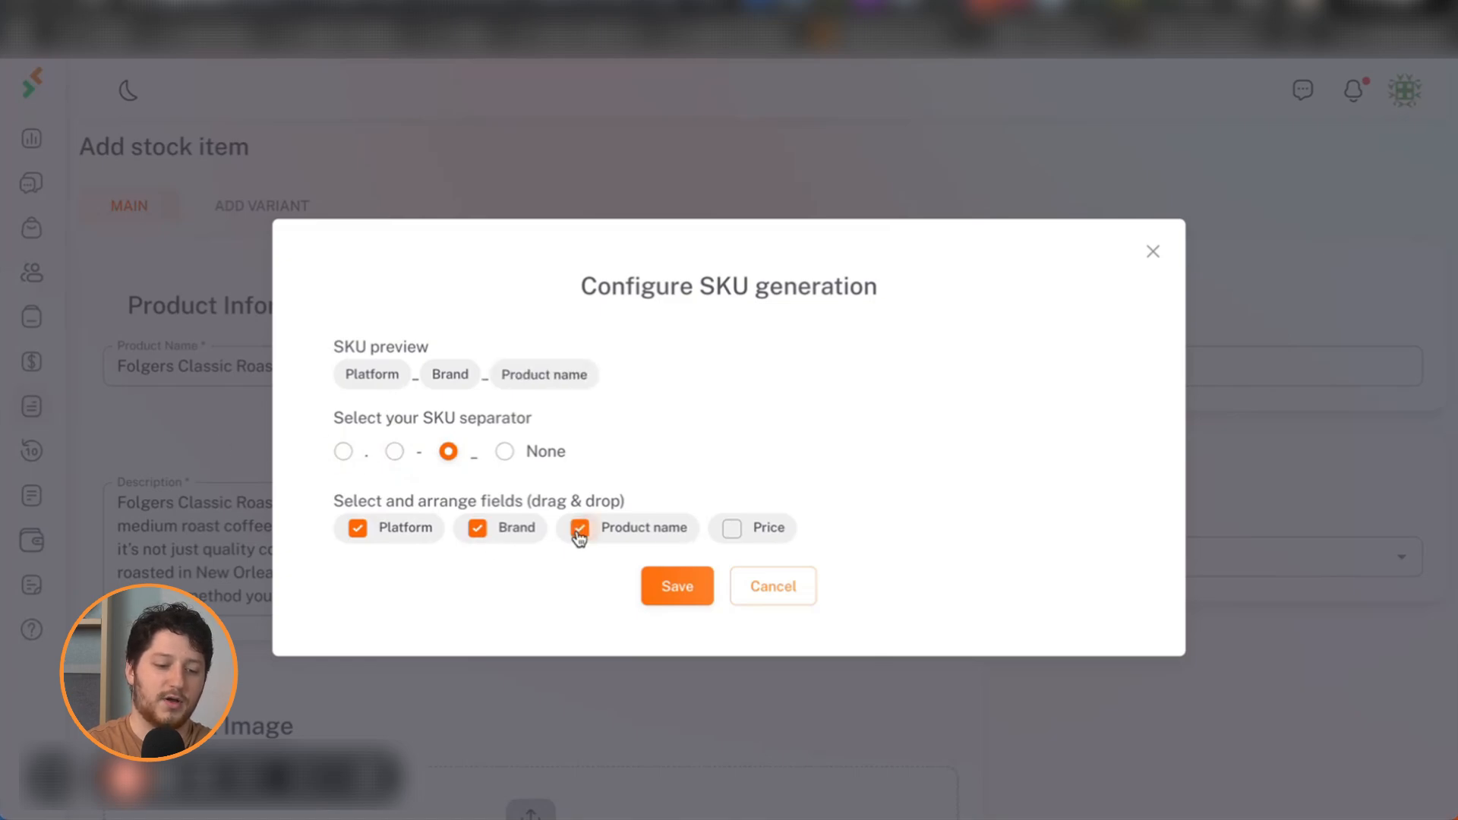
click(733, 530)
click(581, 529)
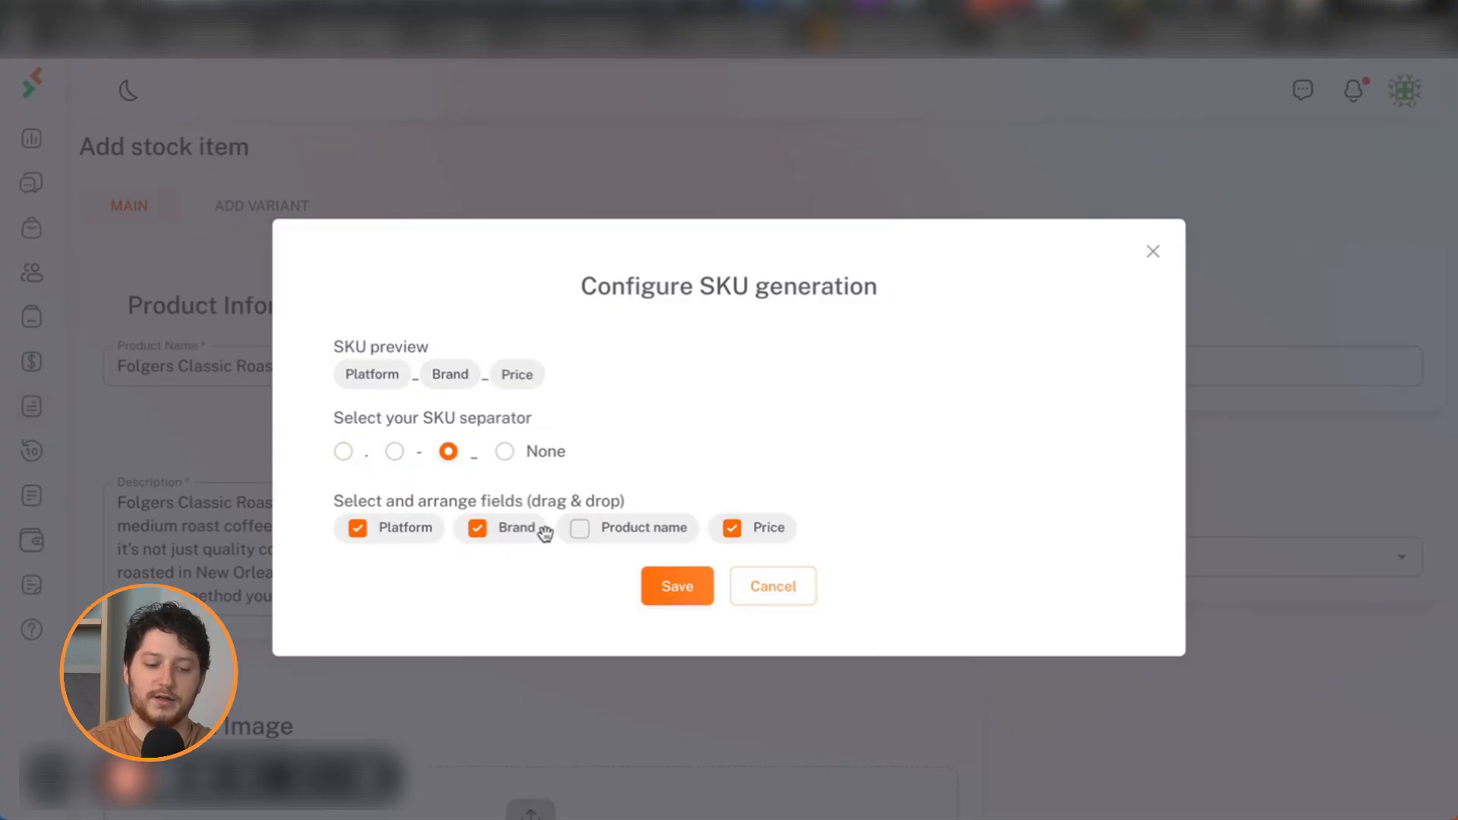
drag(767, 525, 477, 534)
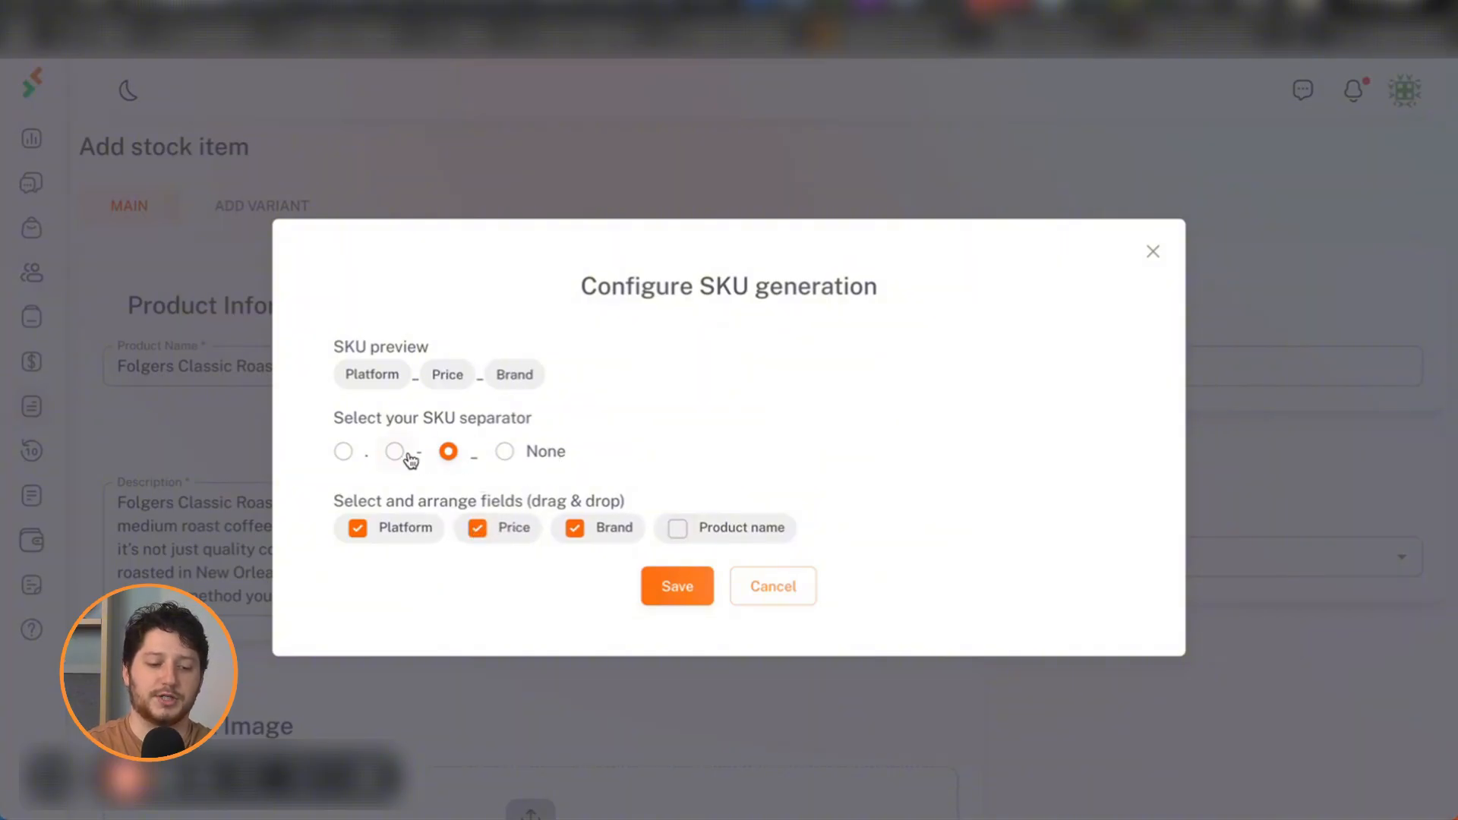
- Save the SKU configuration with the underscore separator after trying other separators, and generate the item's SKU
click(354, 461)
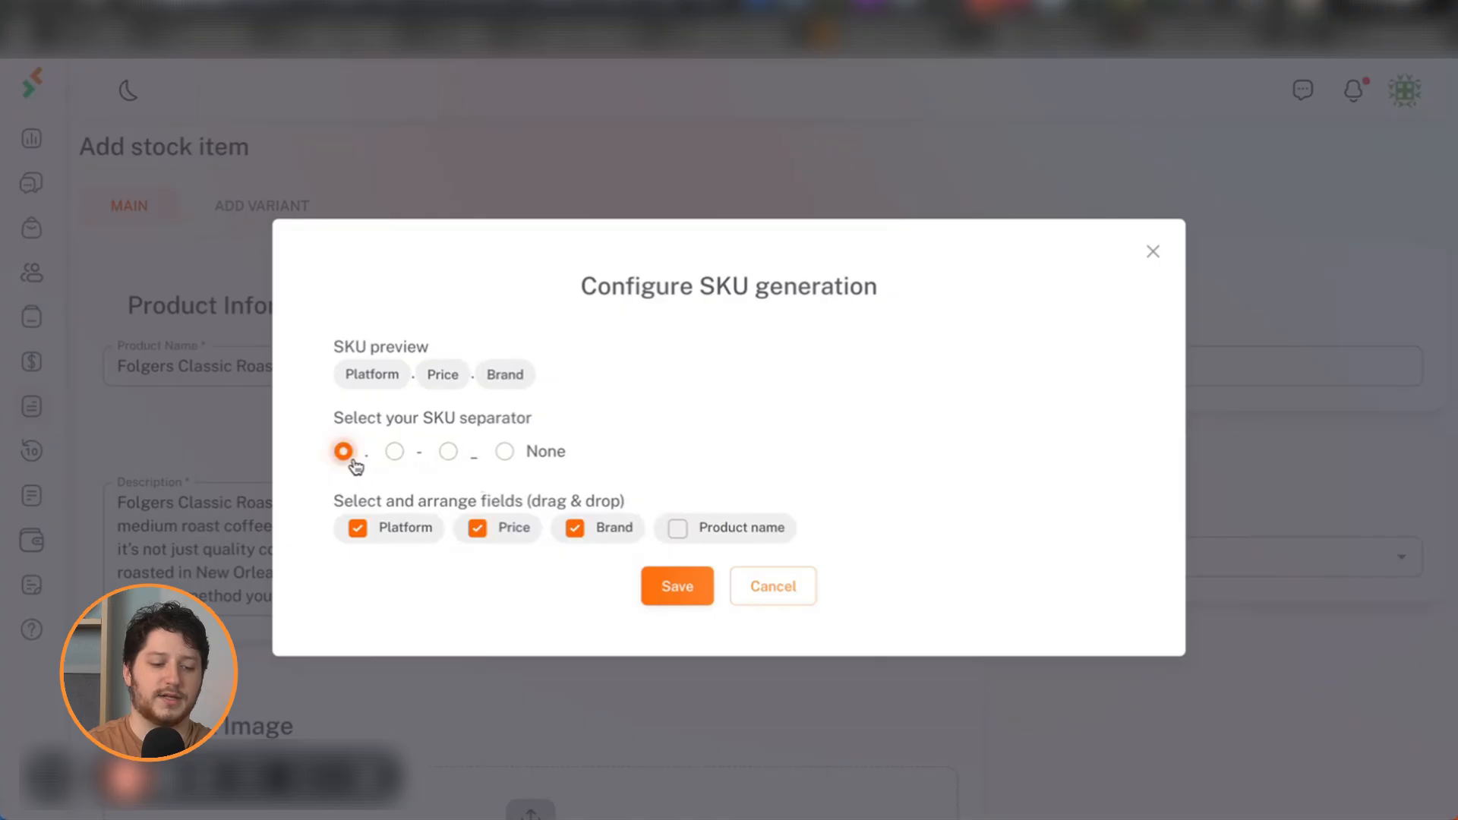
click(505, 452)
click(449, 453)
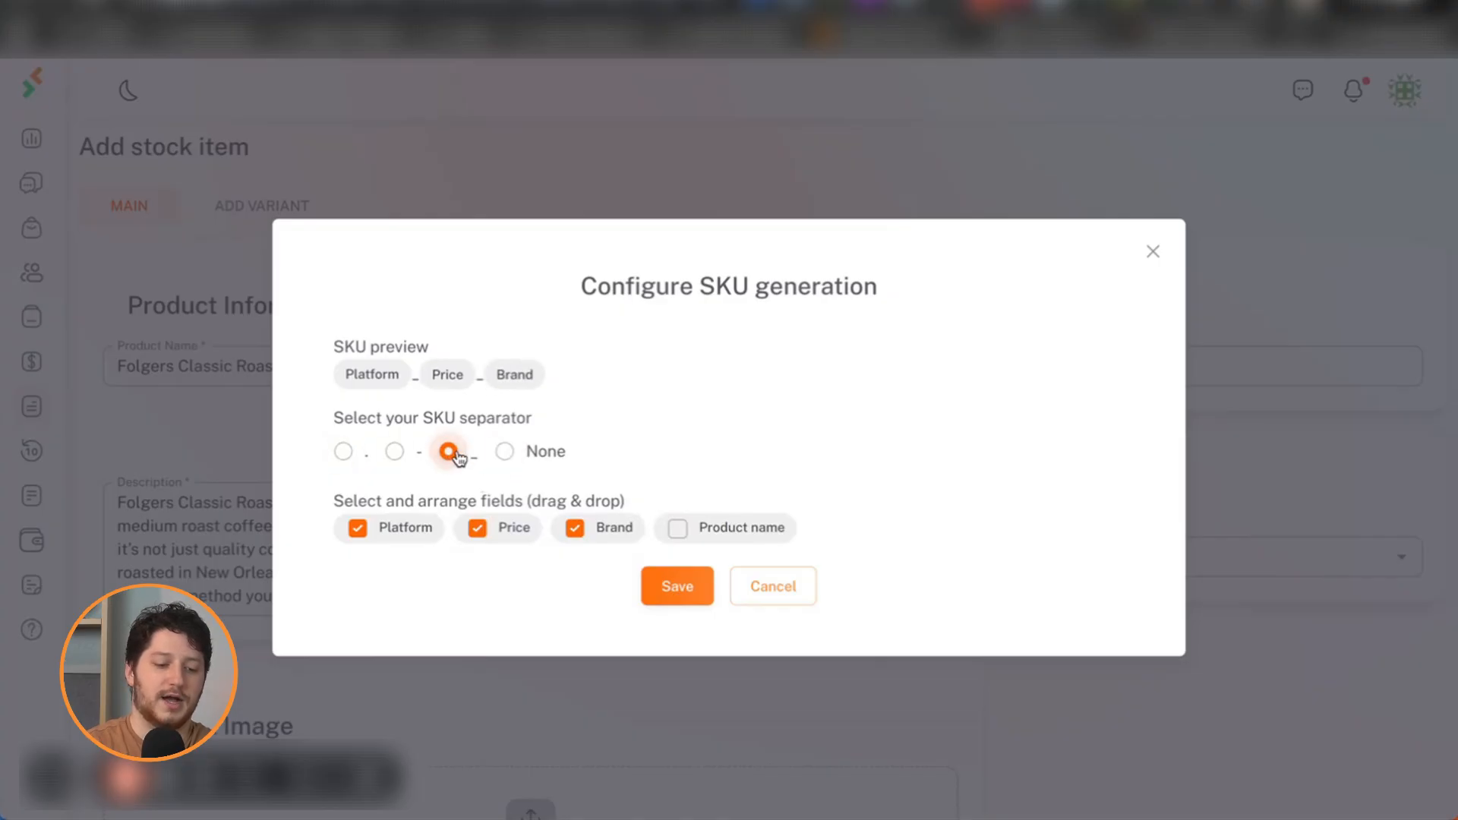
click(673, 586)
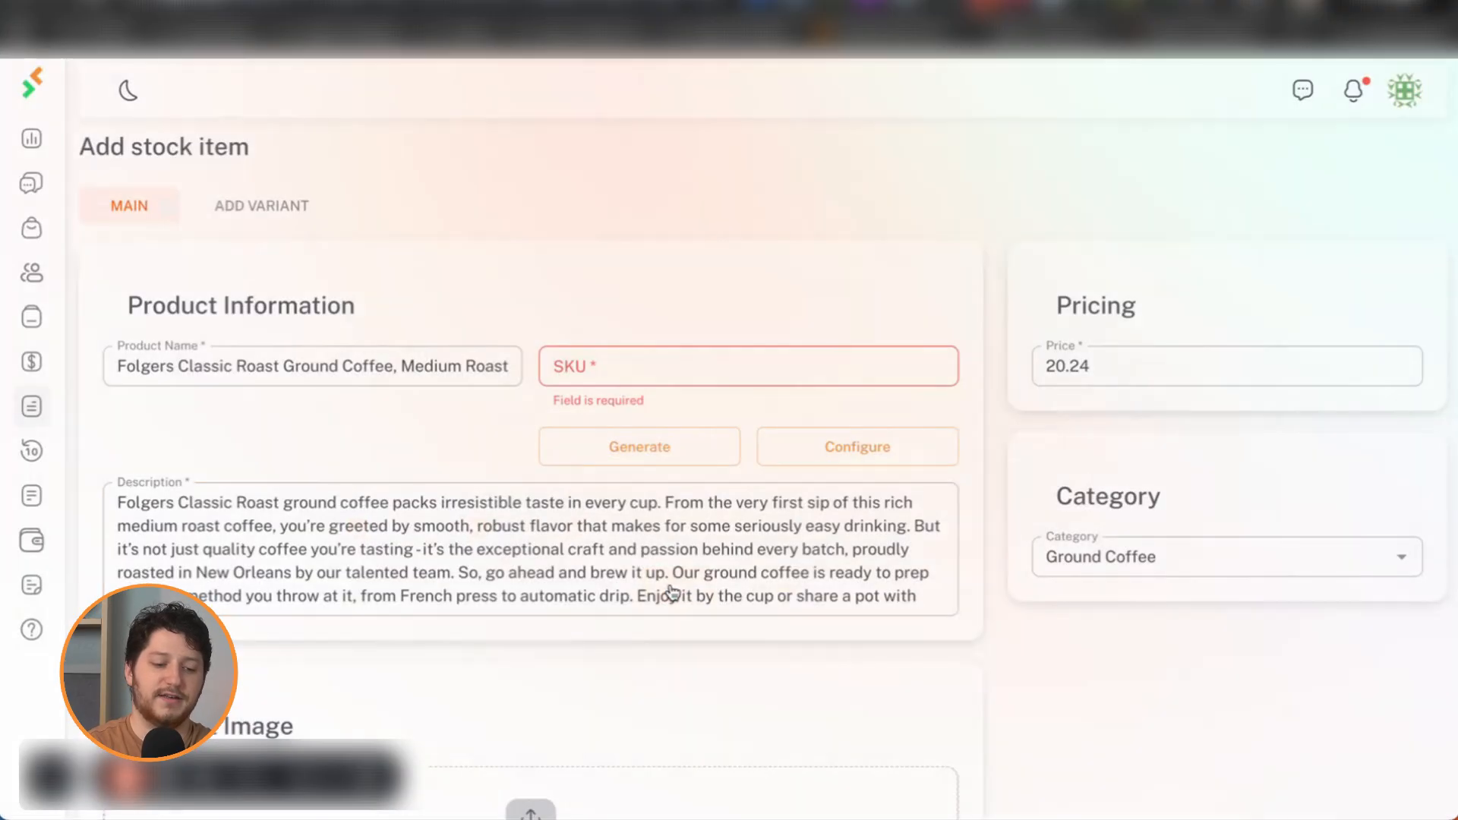
click(628, 463)
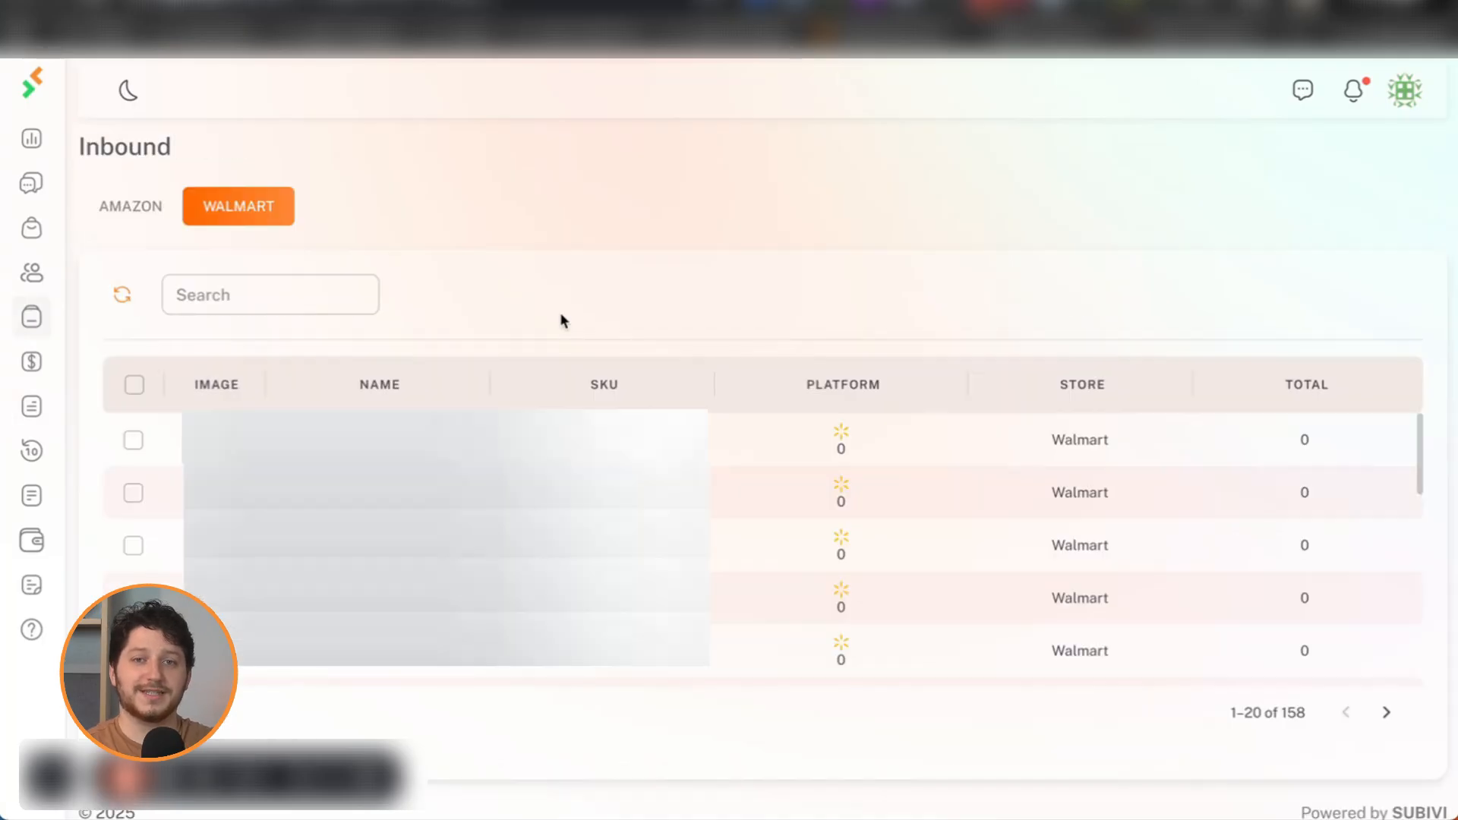
- Set the selected Walmart inbound item's quantity to 12 and its own cost per unit to 6
mouse_move(3, 307)
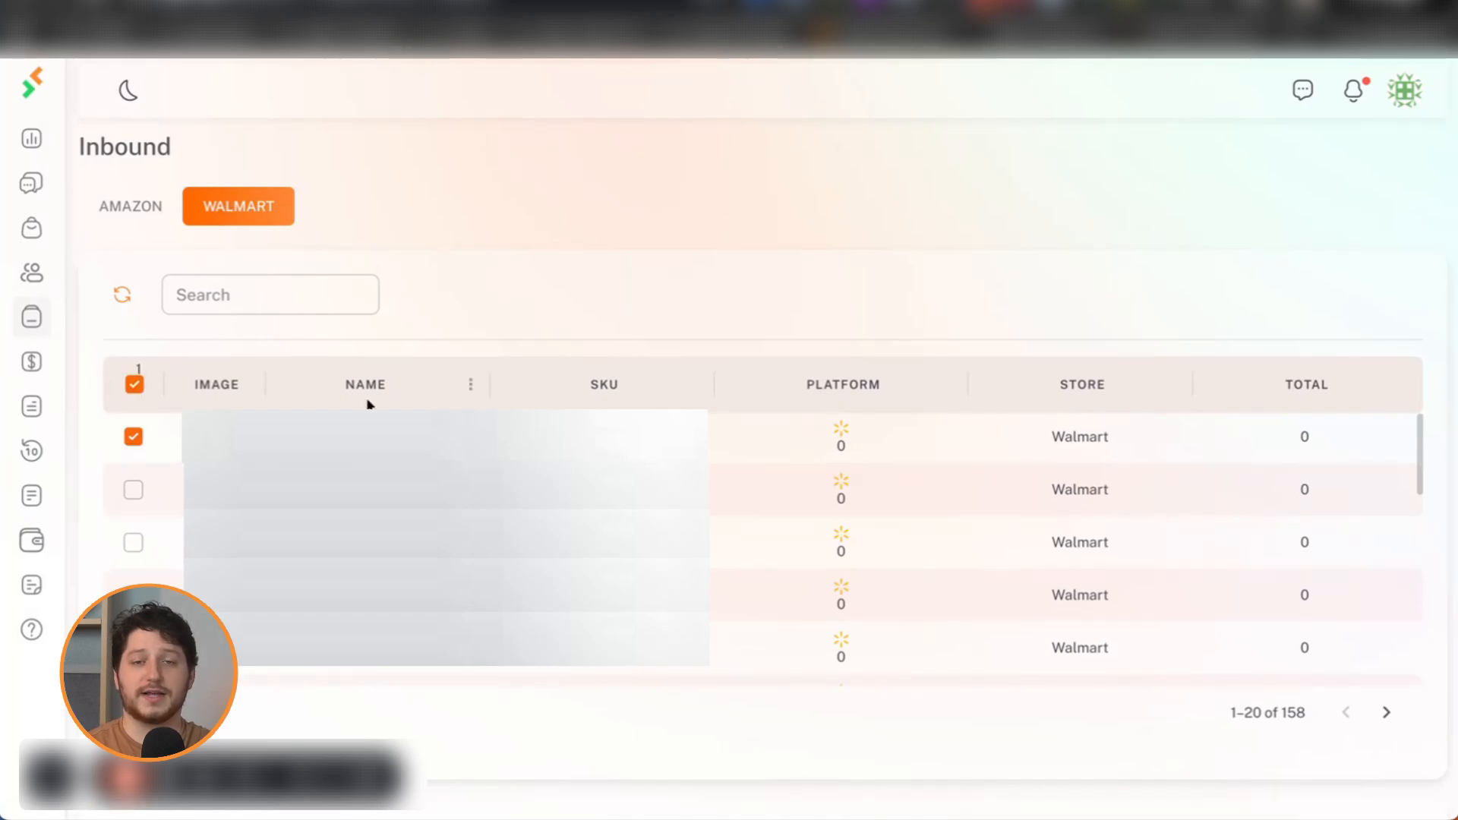
scroll(391, 363, down, 8)
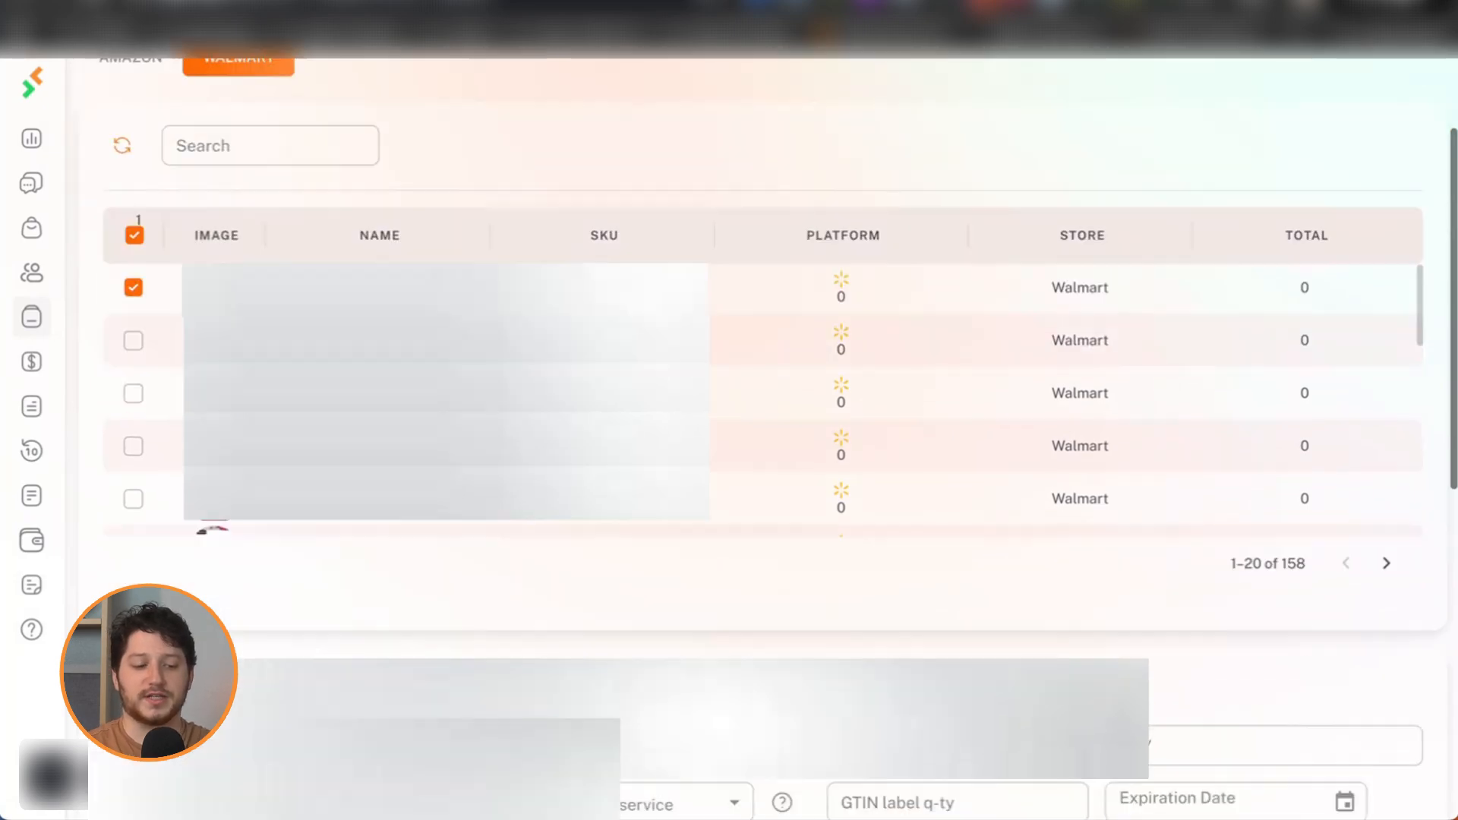
scroll(412, 310, down, 1)
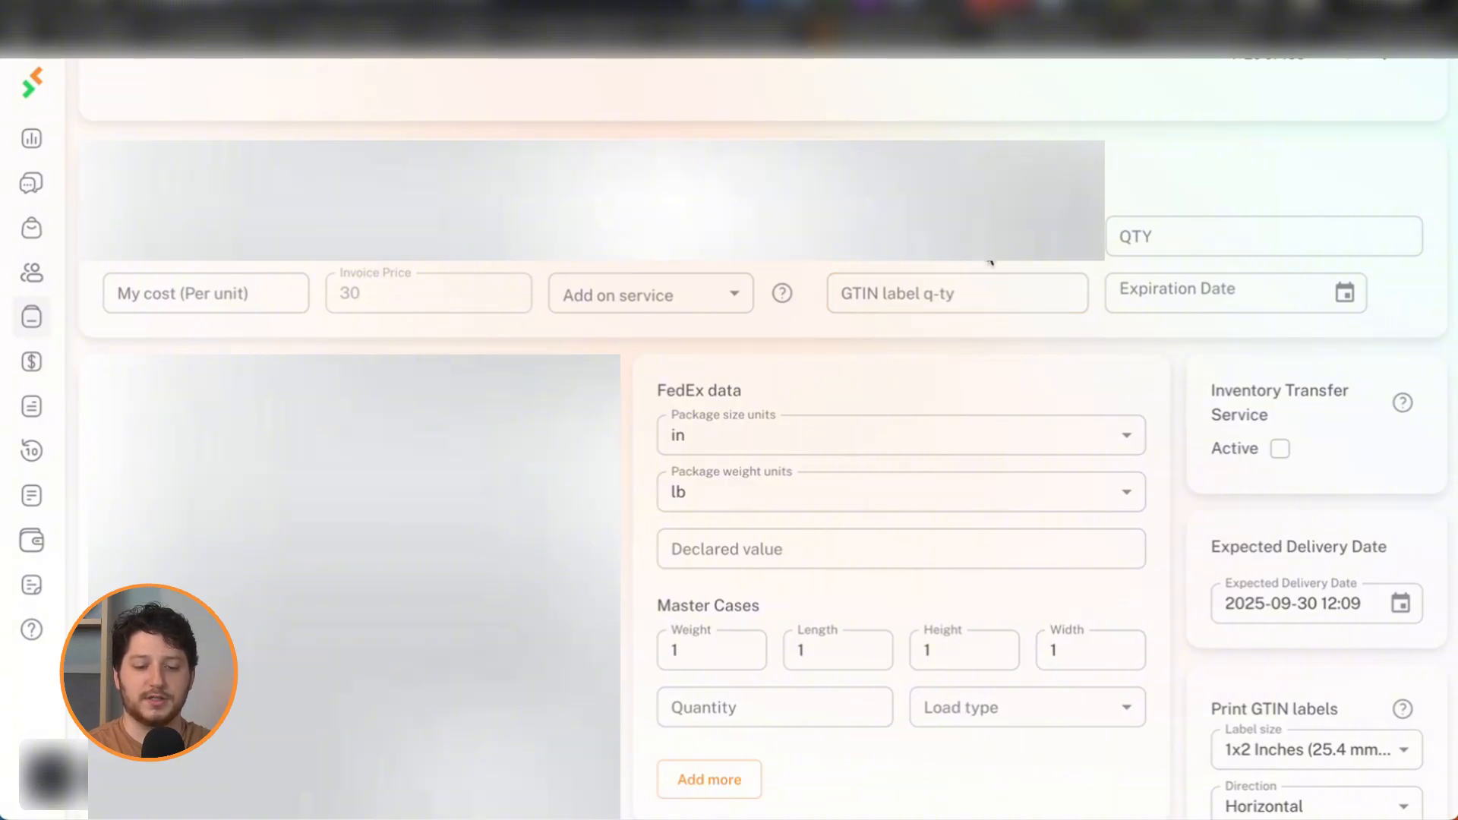
click(1158, 238)
text(12)
click(1133, 170)
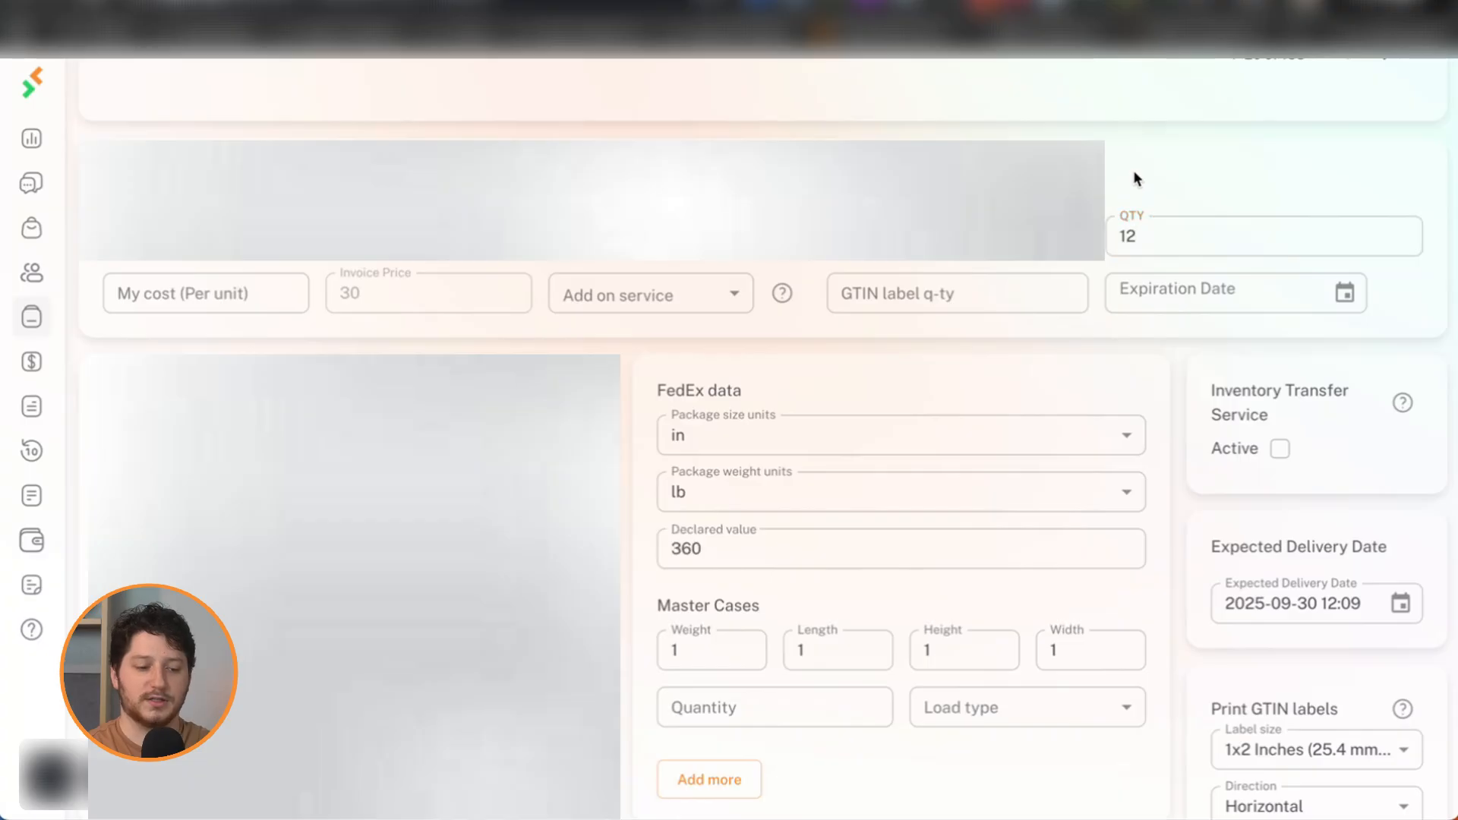
click(177, 298)
text(6)
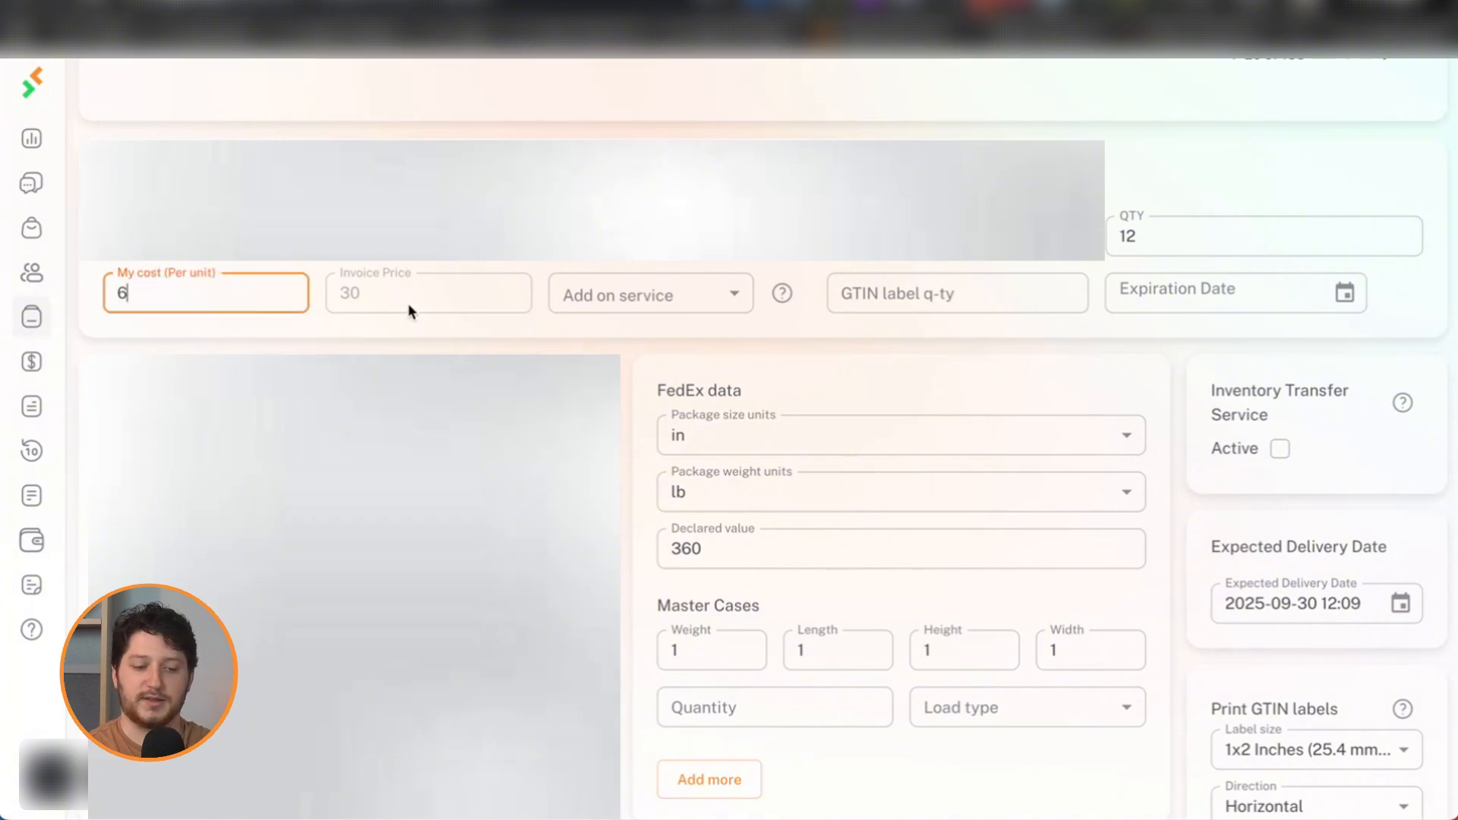
- Check the add-on service options offered for the inbound item without choosing one
click(679, 300)
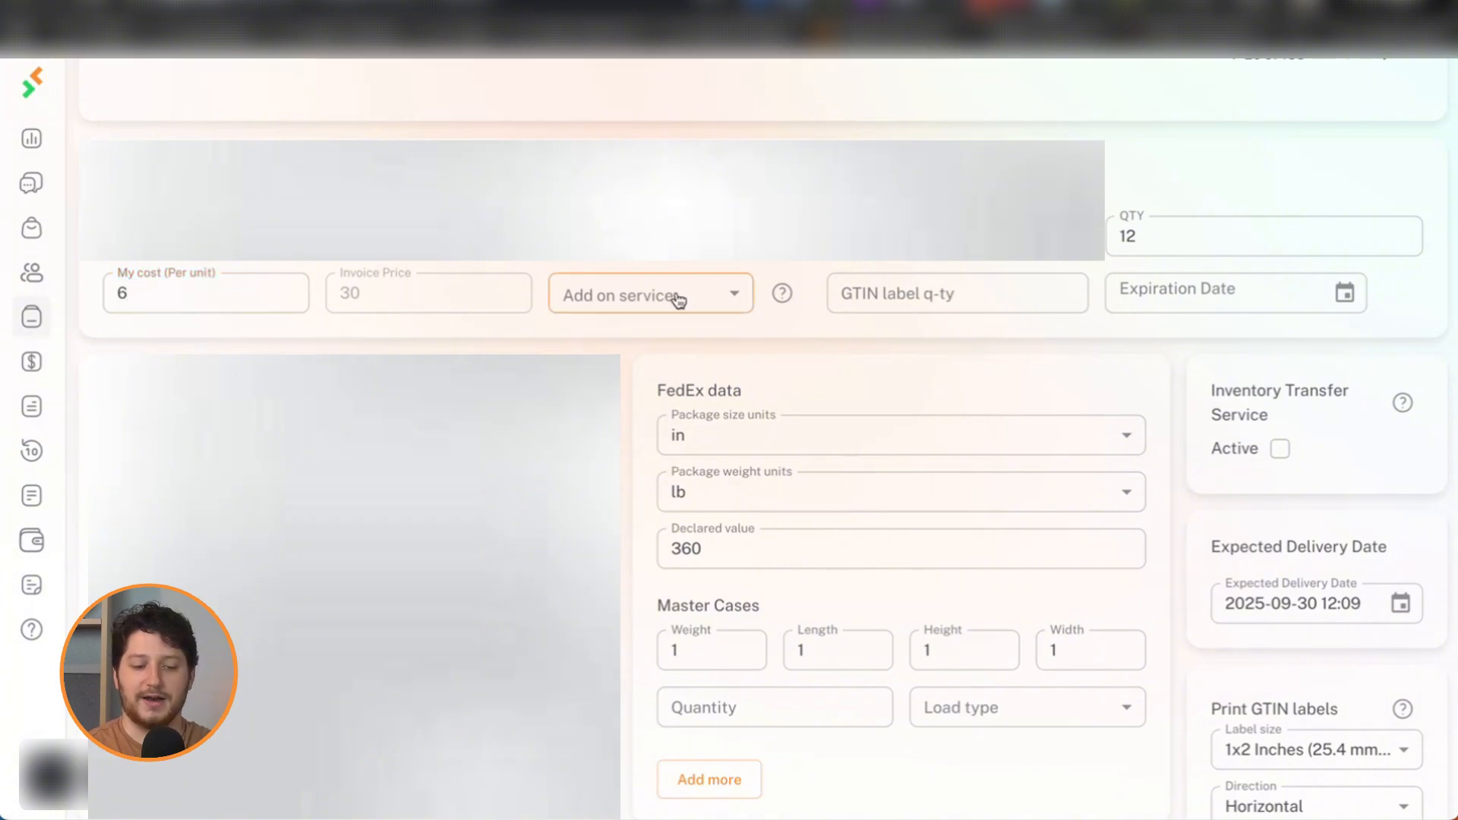
click(738, 298)
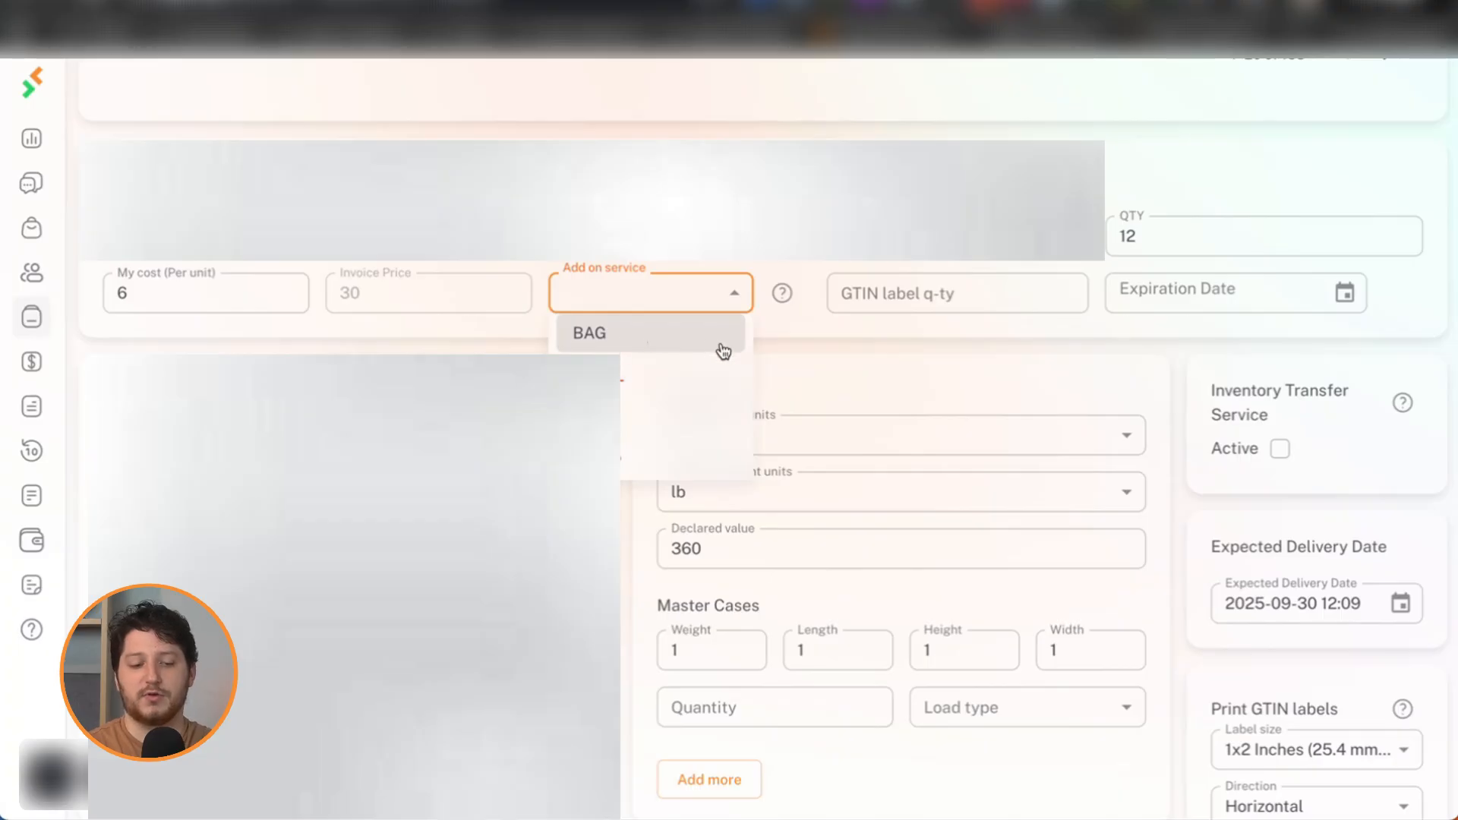
click(792, 339)
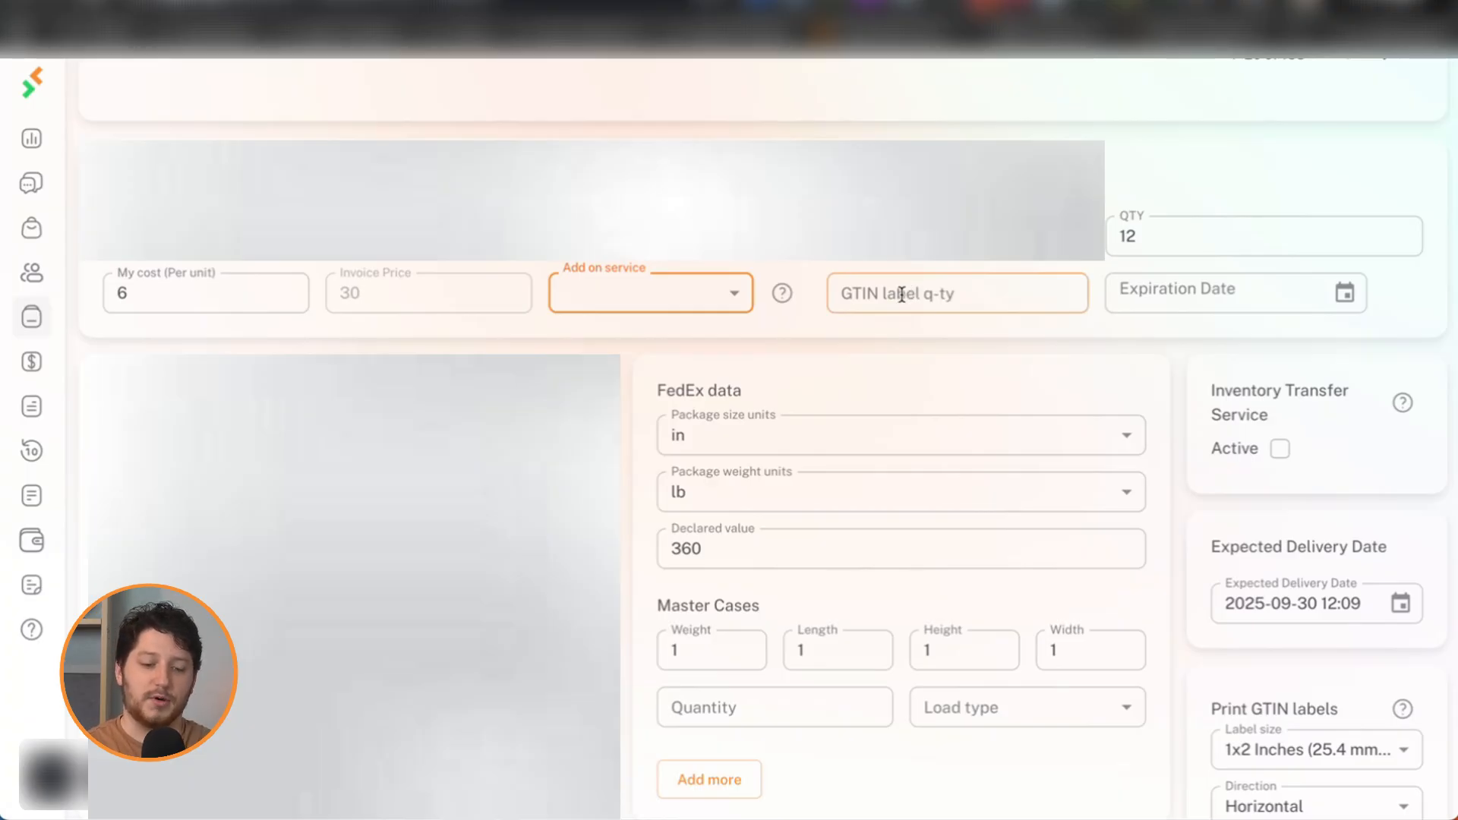
- Set the item's GTIN label quantity to 12 and its expiration date to 29-09-2026
click(901, 293)
text(12)
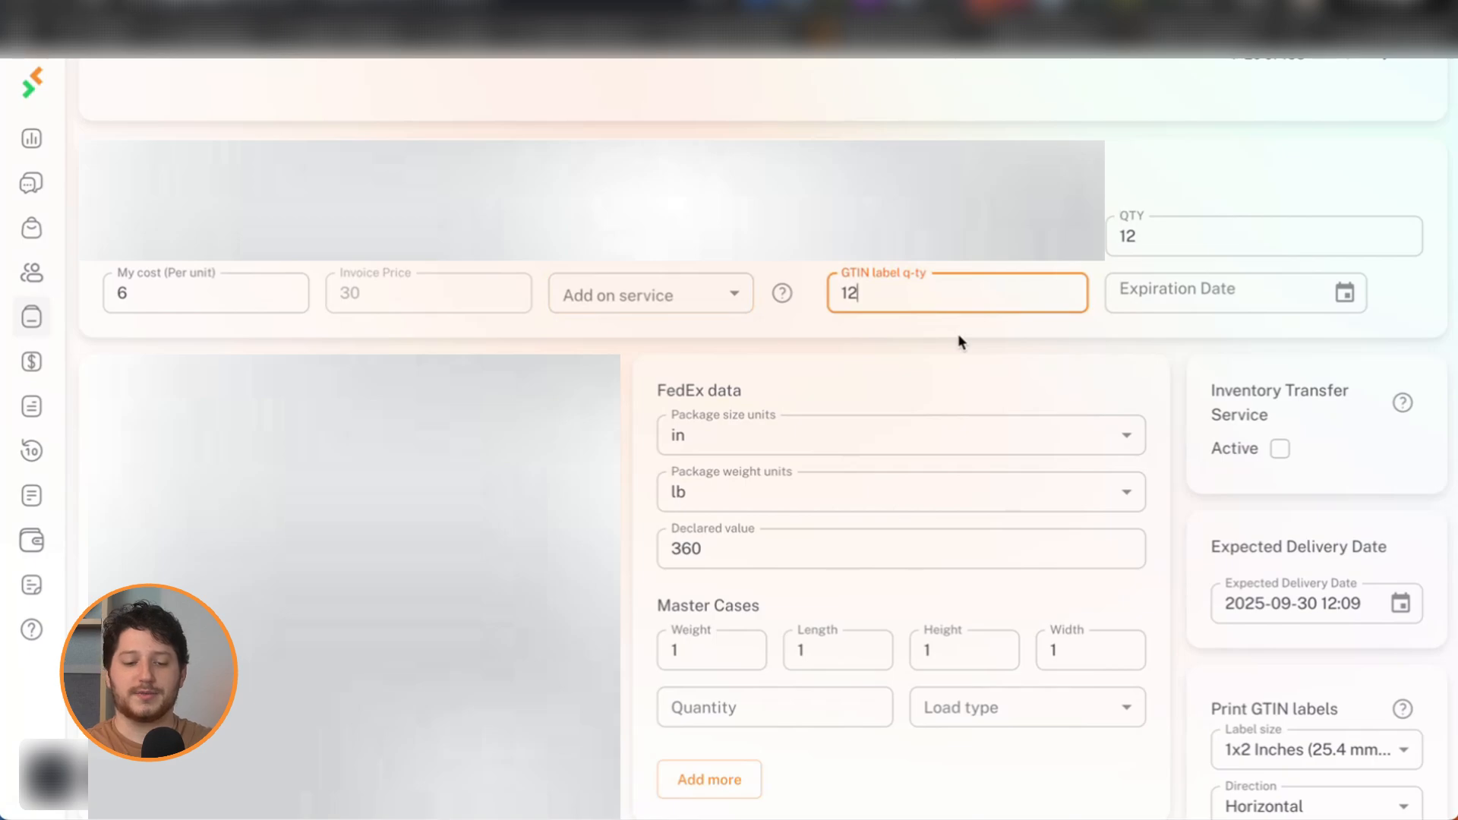
click(958, 338)
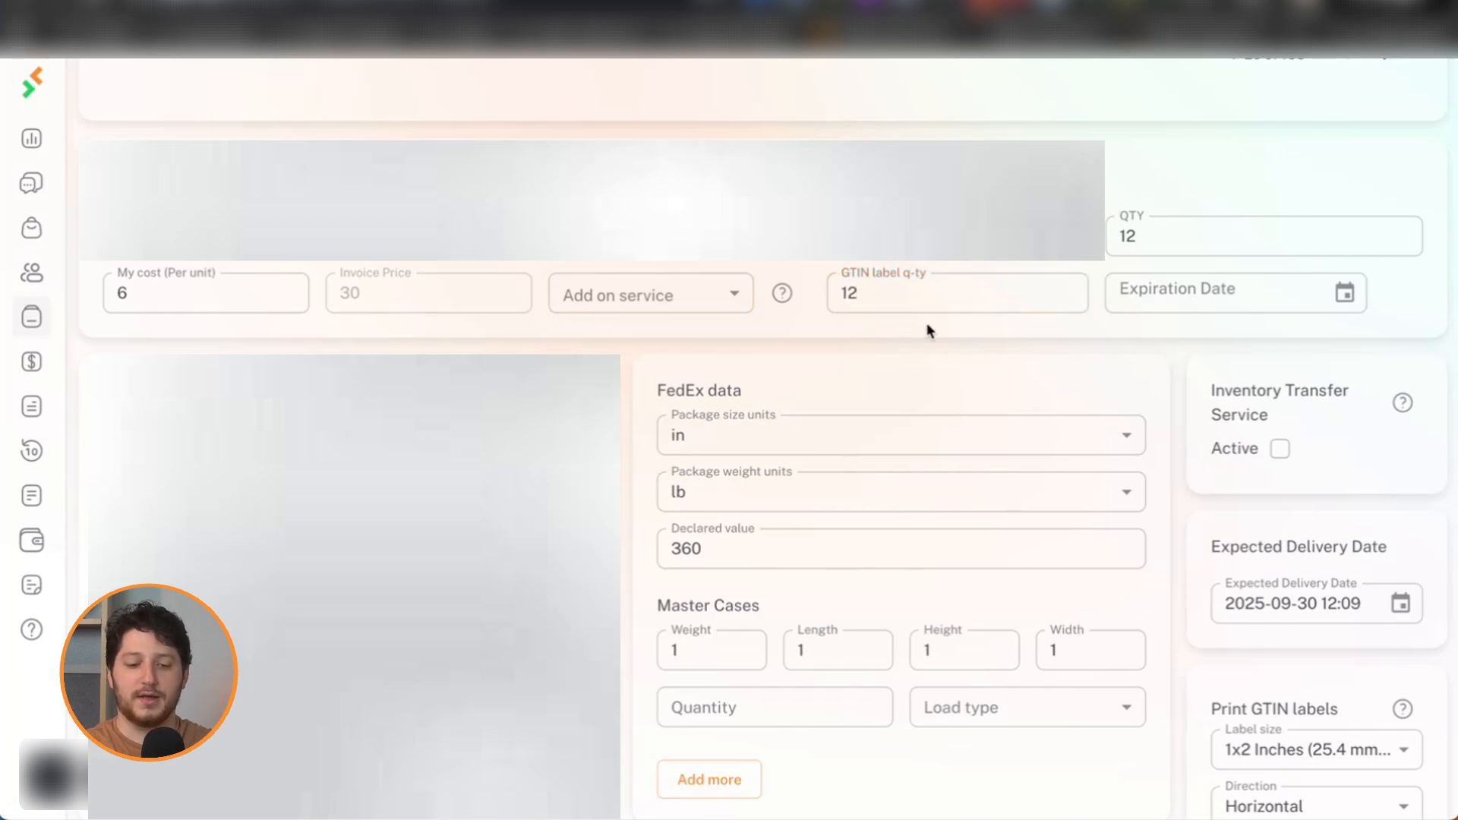
click(1350, 295)
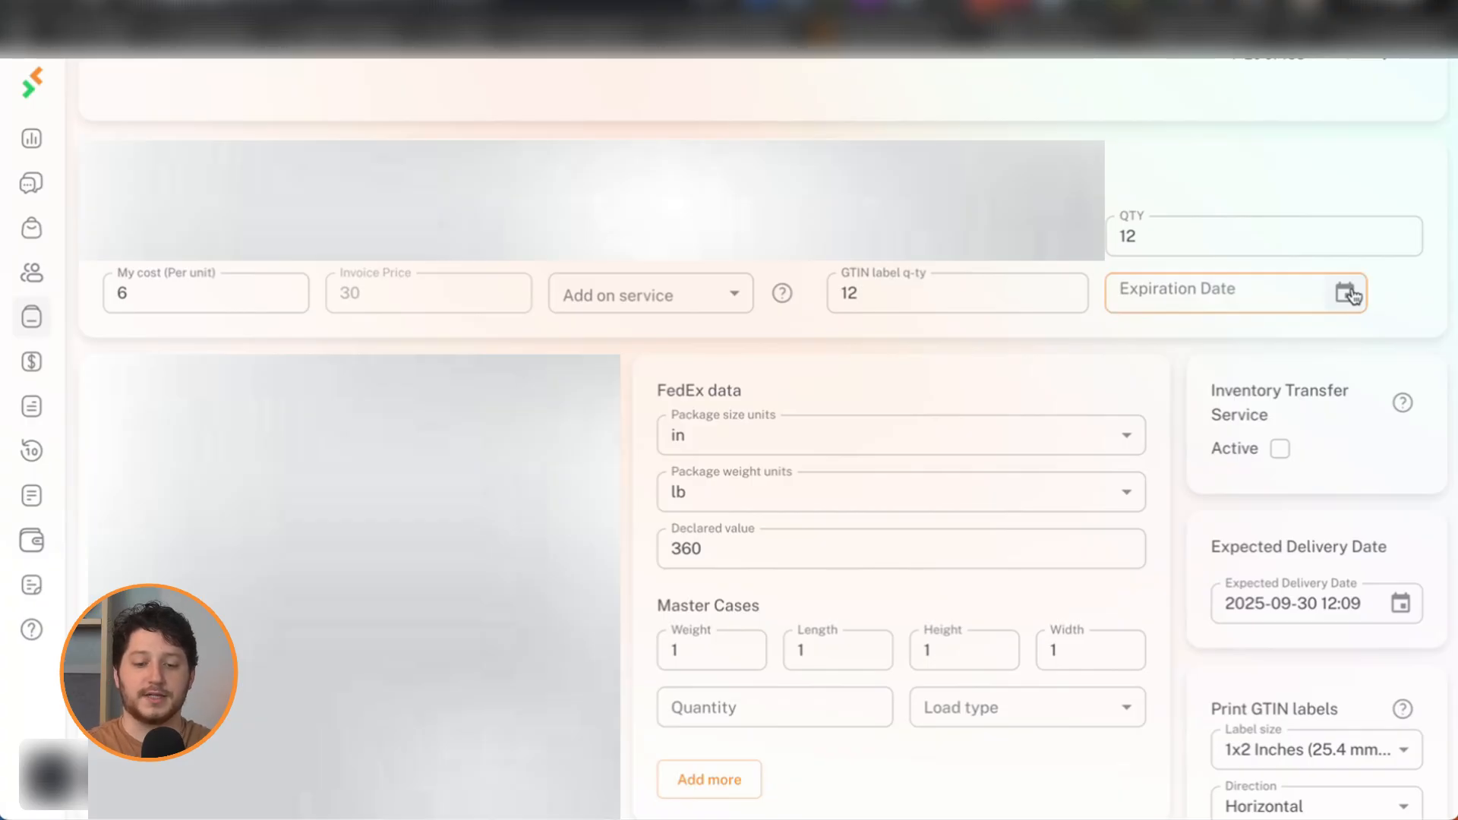
click(1350, 295)
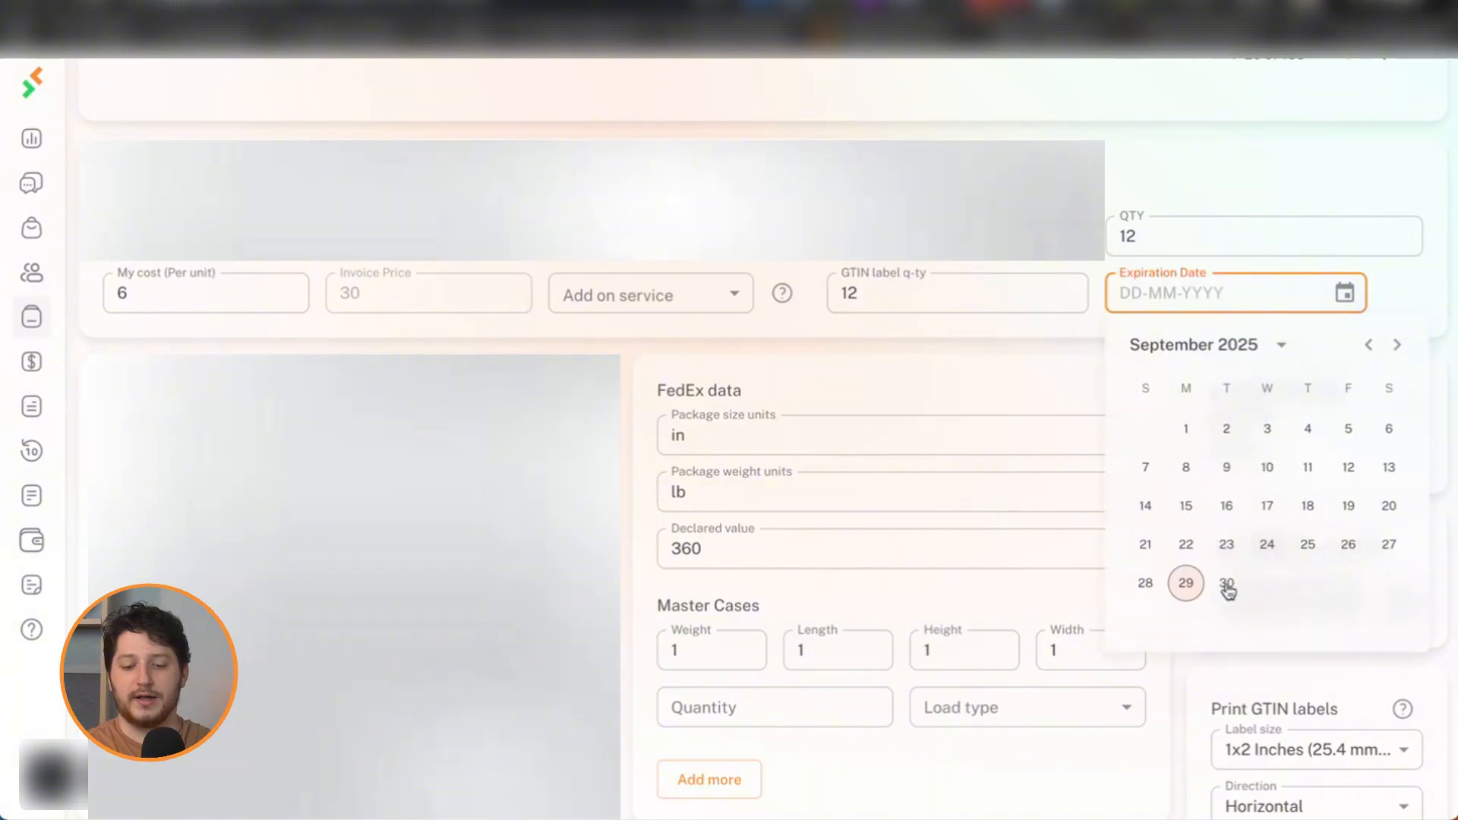
click(1279, 345)
click(1307, 509)
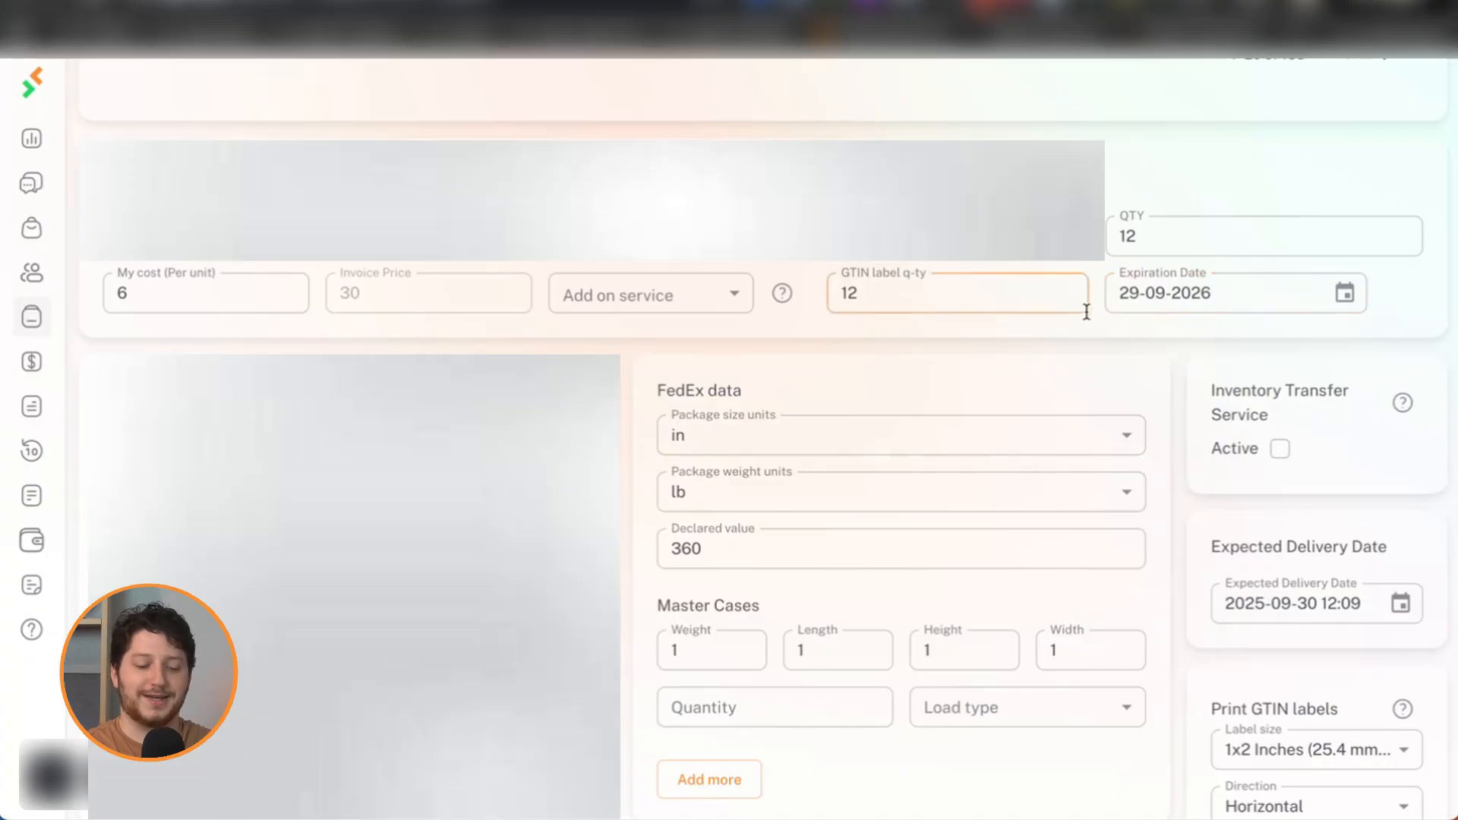
- Check the label size and direction options for printing the GTIN labels
scroll(1086, 341, down, 1)
scroll(1086, 343, down, 3)
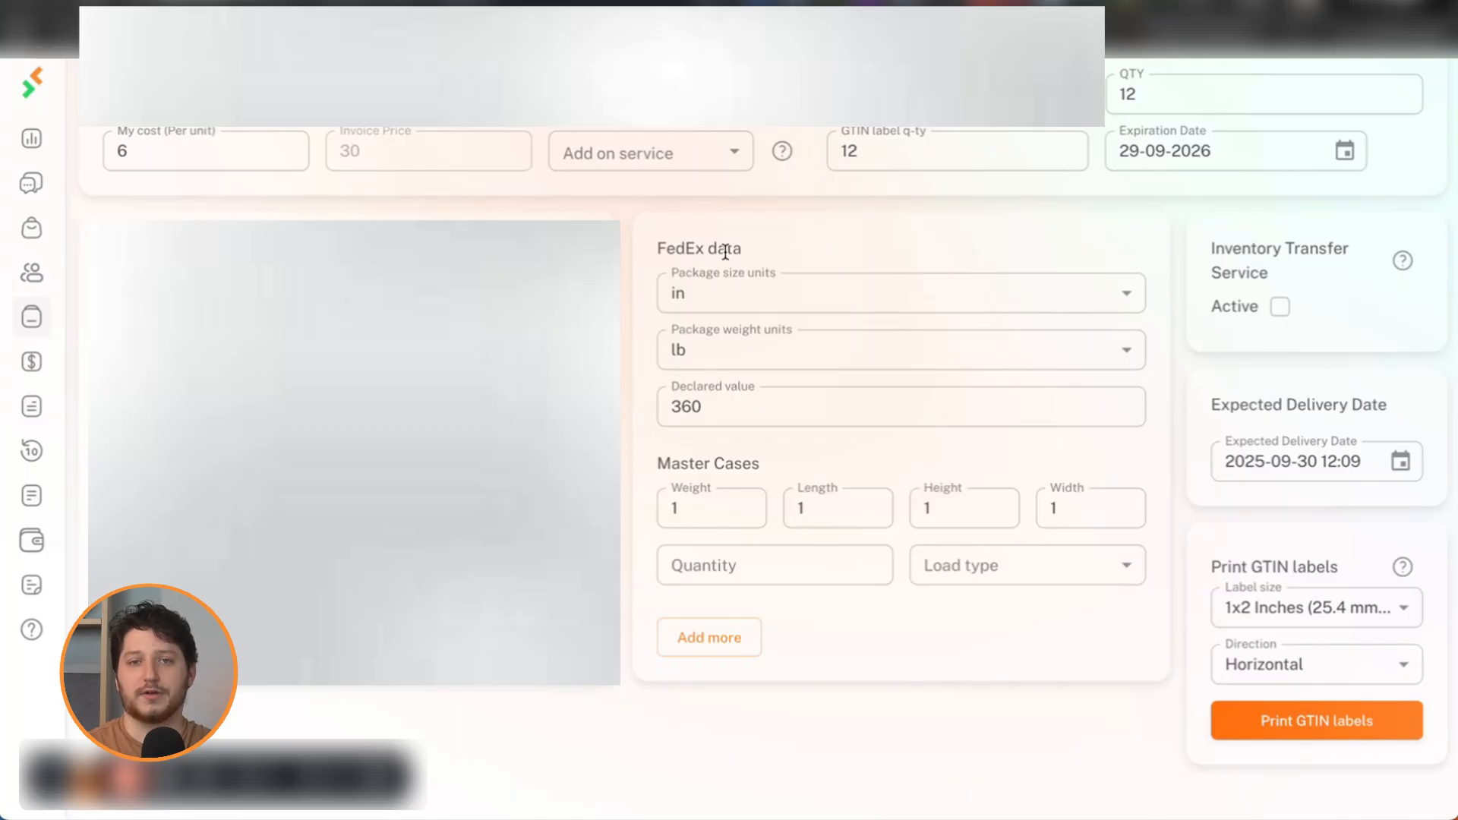
scroll(1040, 245, down, 1)
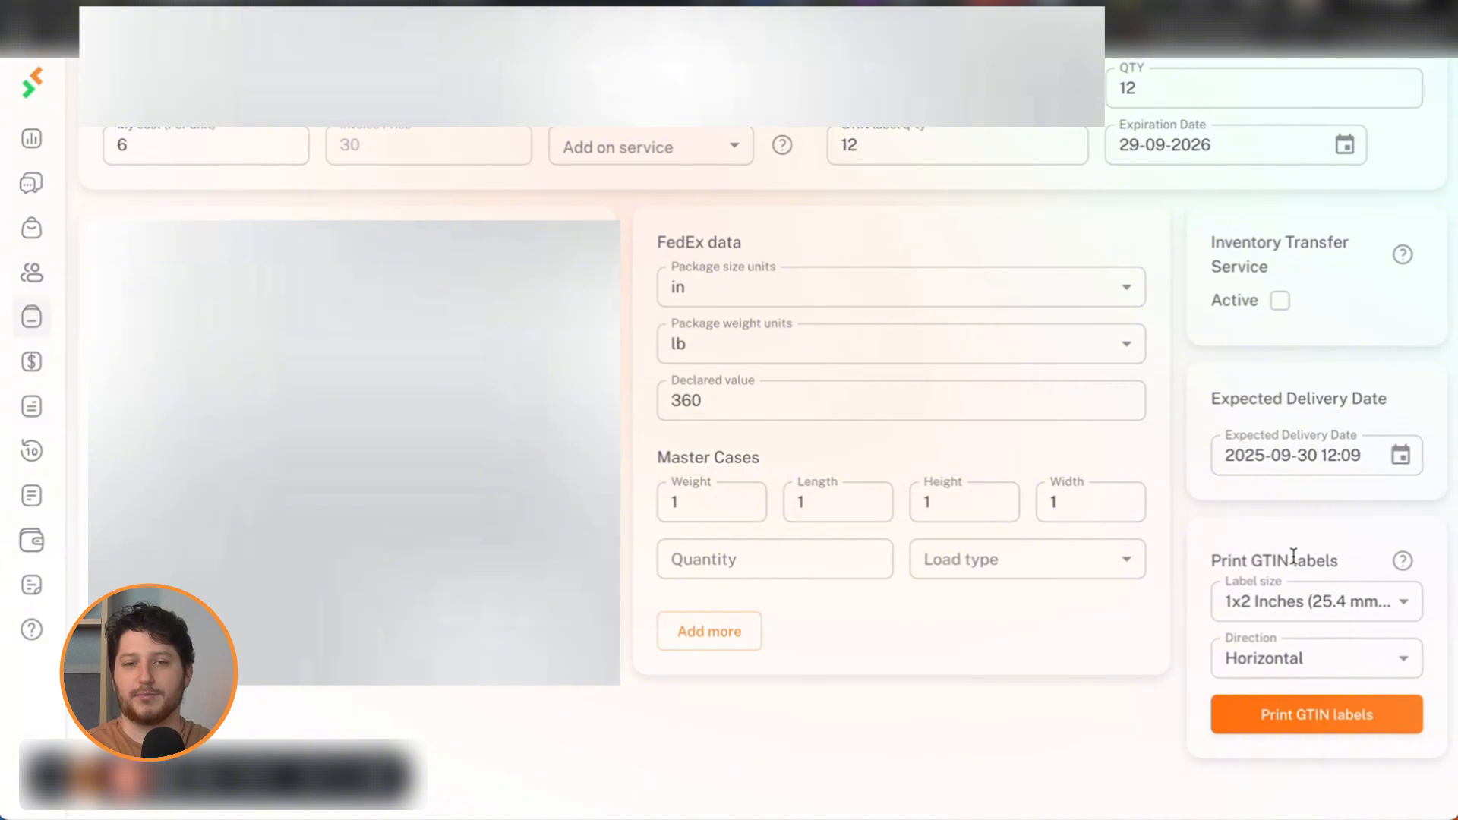
scroll(1350, 560, down, 1)
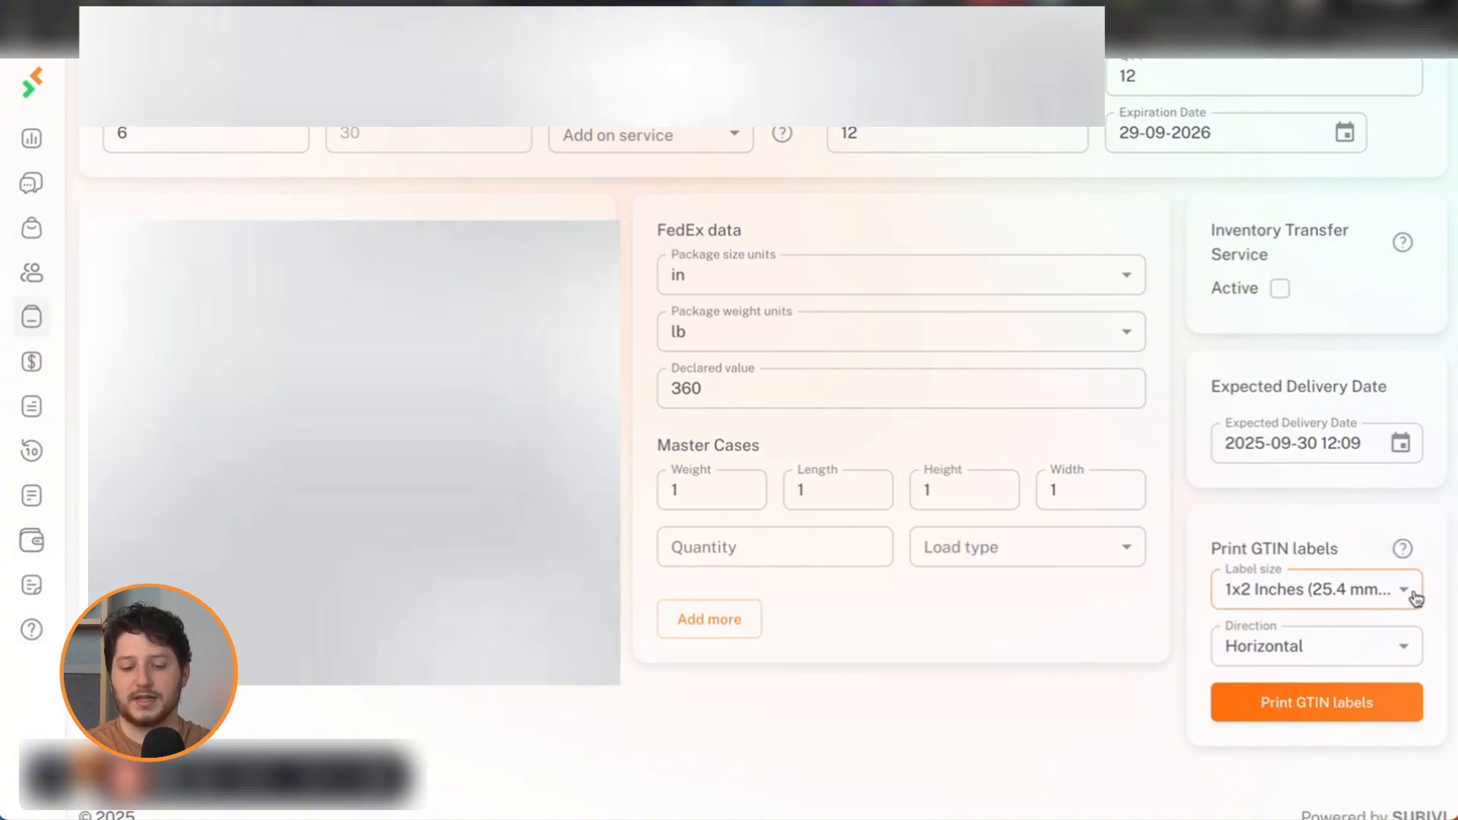
click(1386, 603)
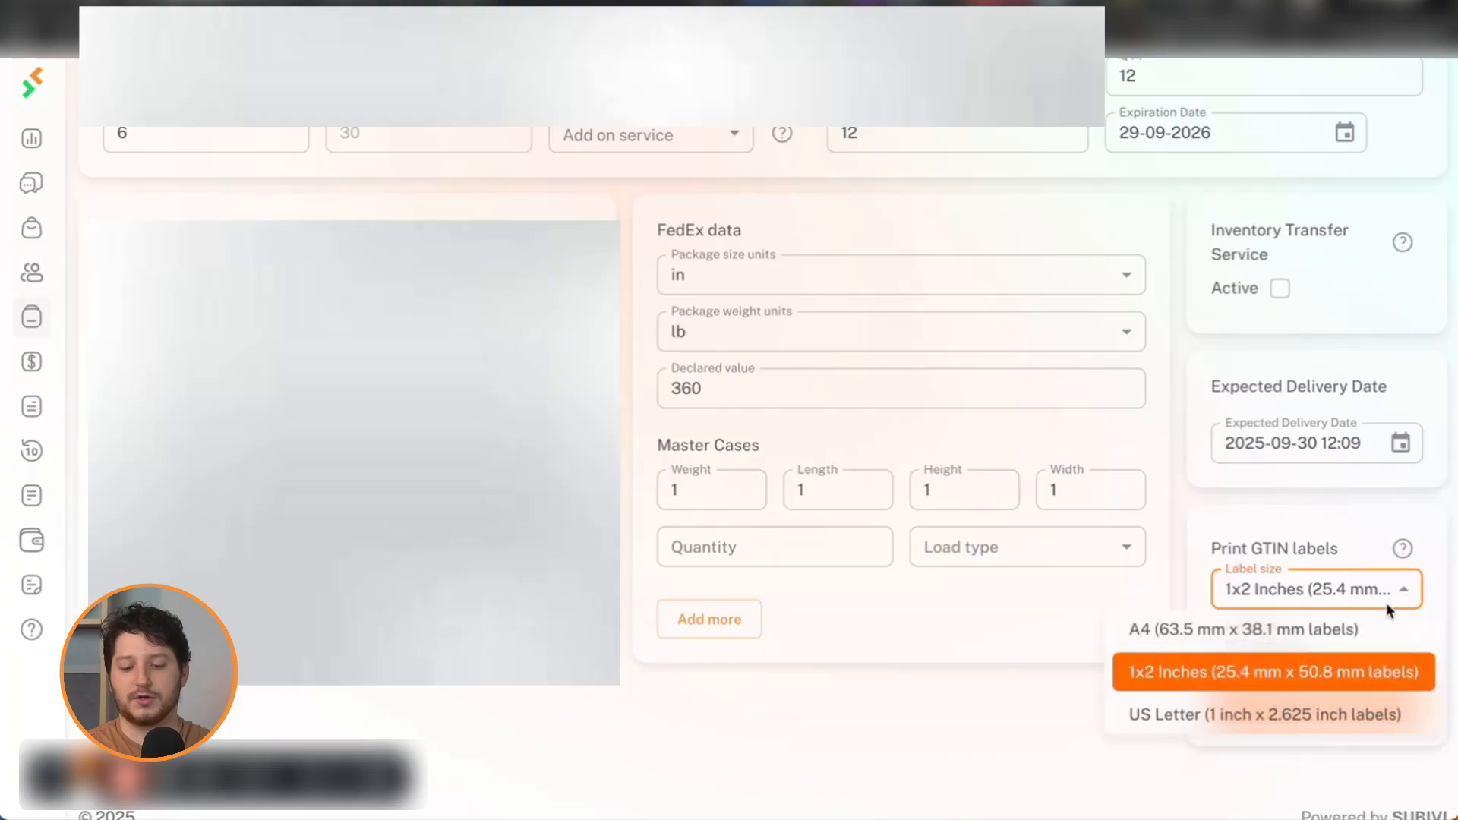
click(1230, 686)
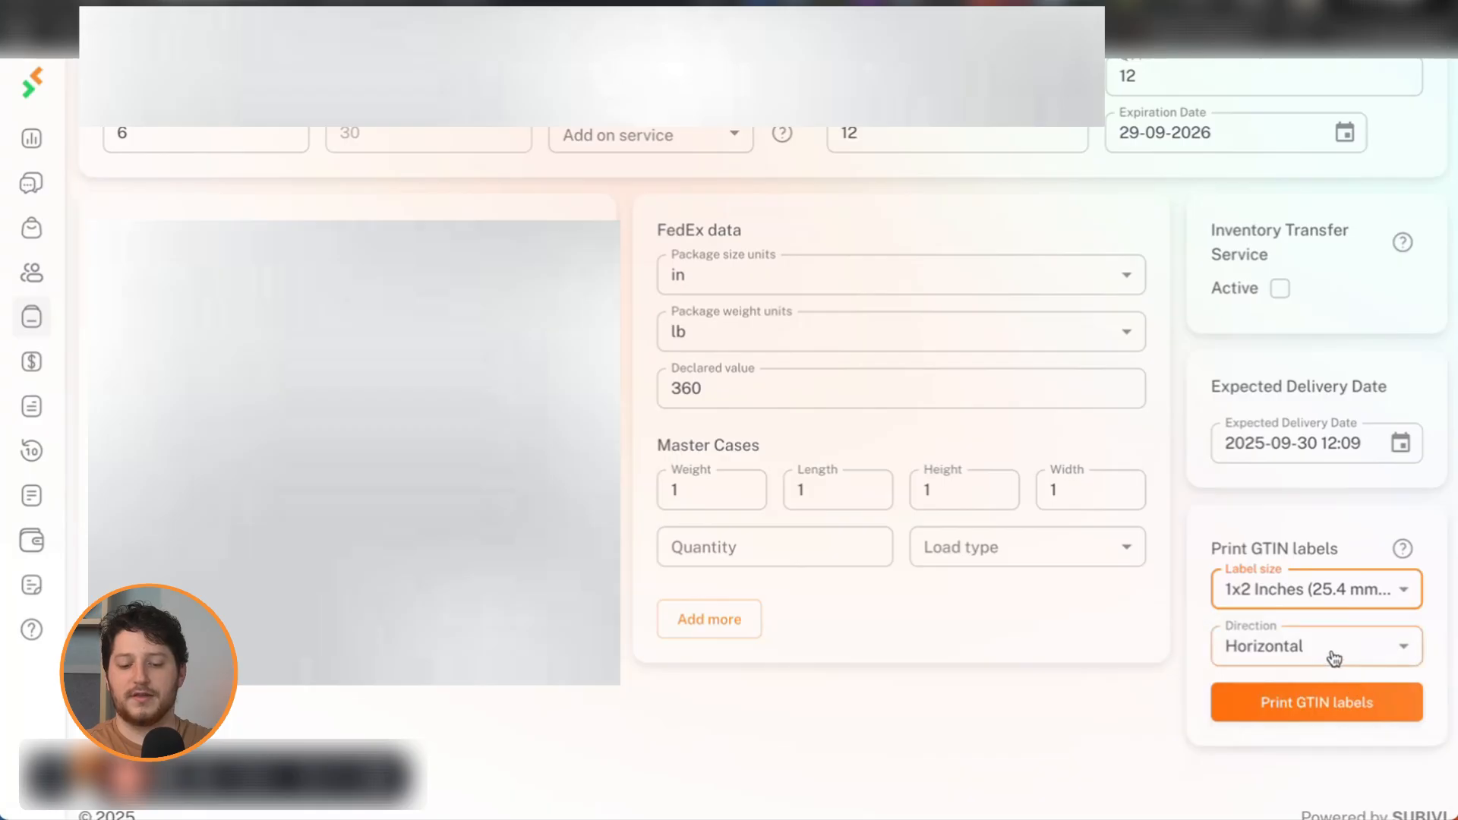
click(1395, 657)
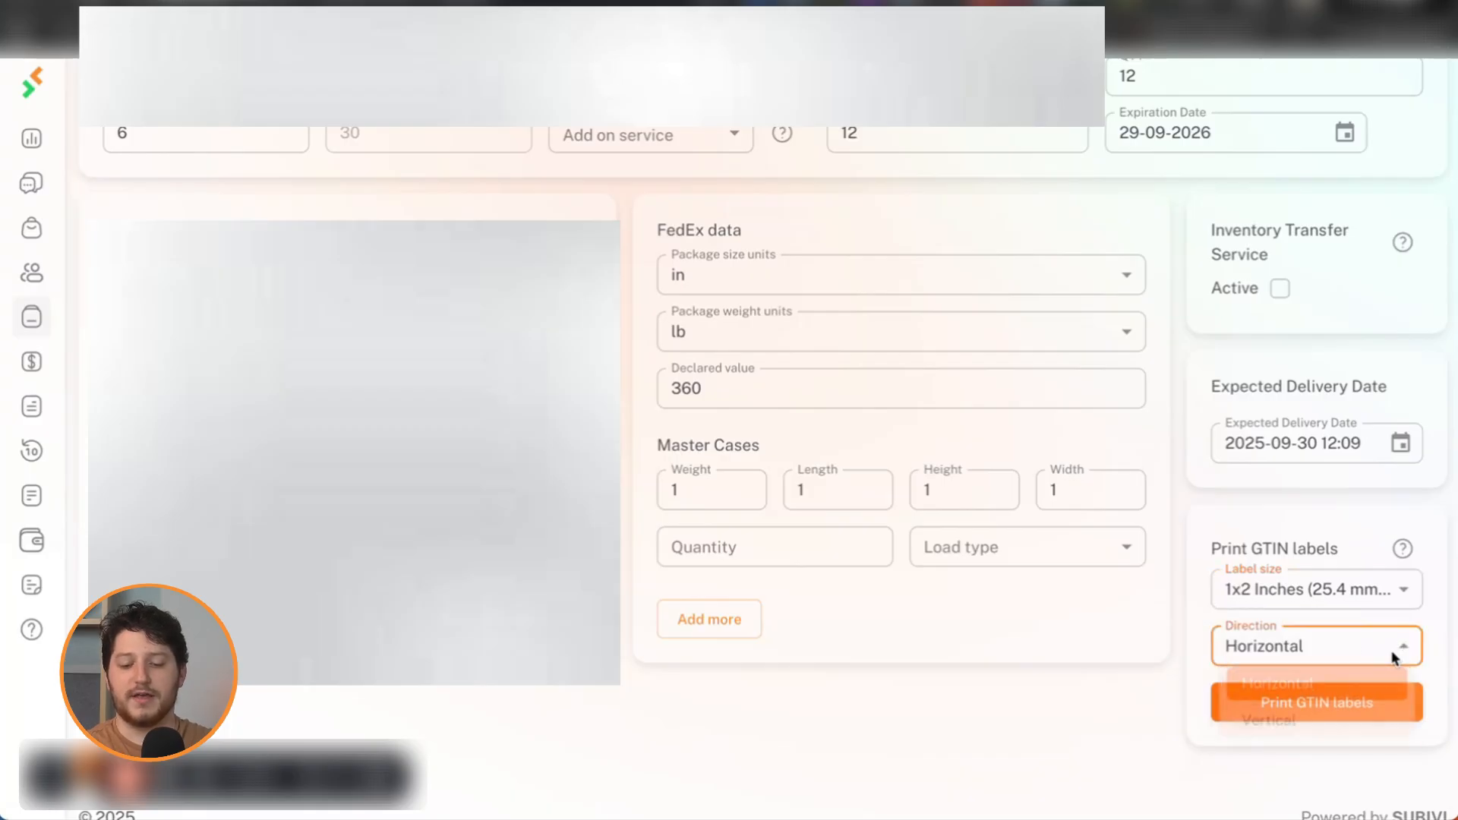
click(1433, 685)
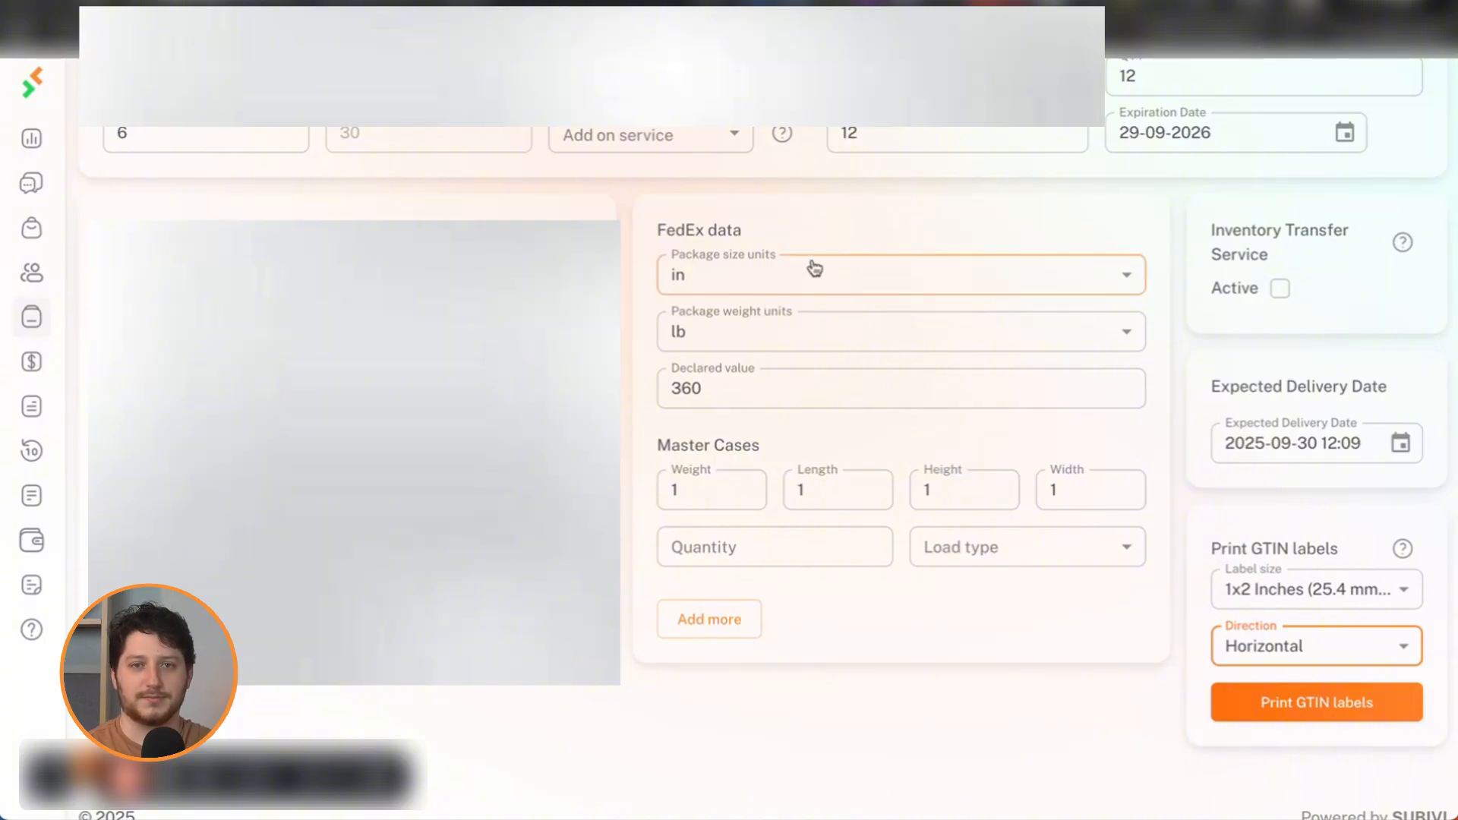
- Set the FedEx declared value to 200 and the master case's weight, length, height and width to 12 each
click(710, 312)
click(705, 256)
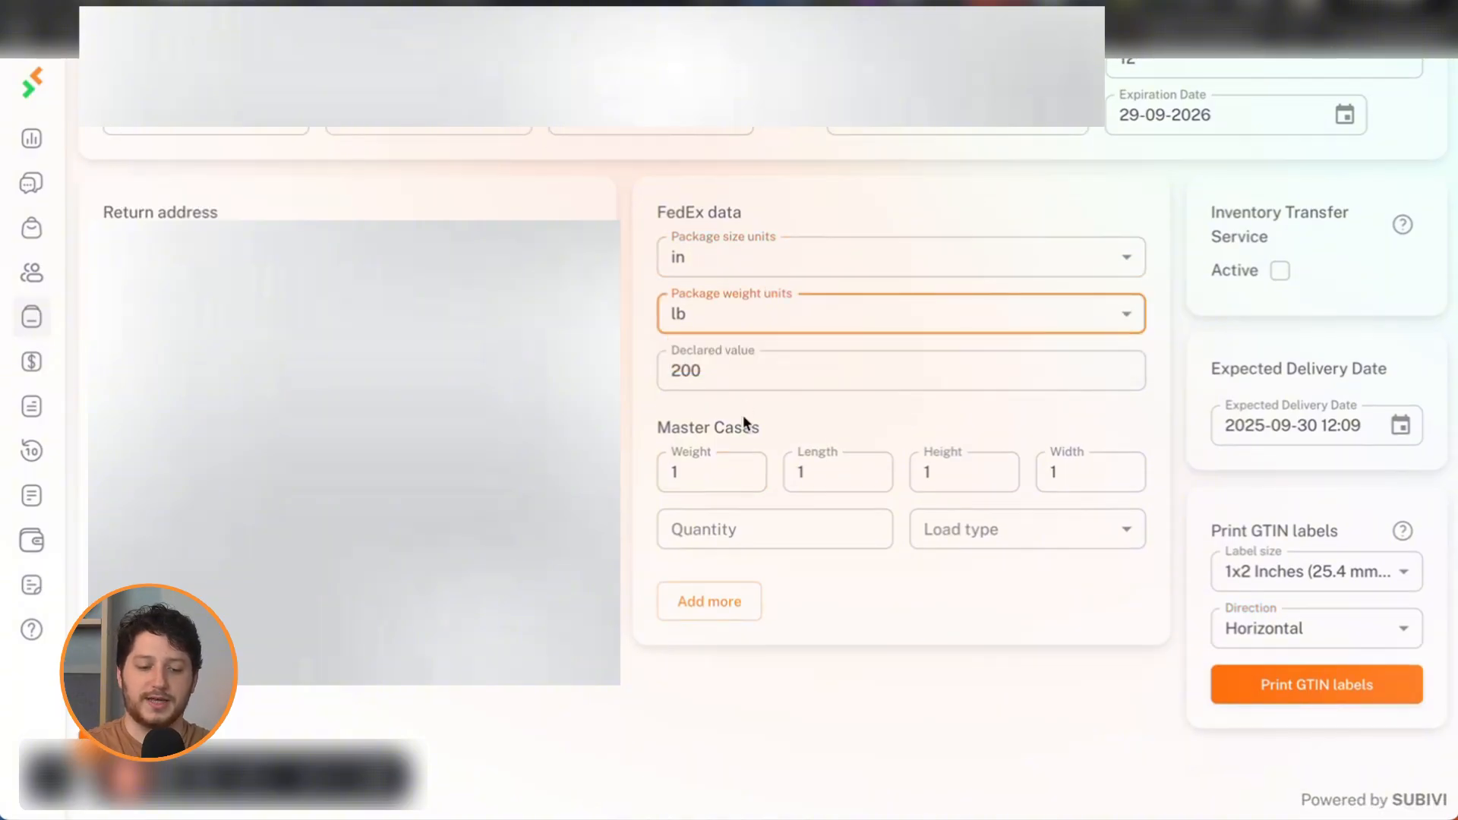
click(706, 471)
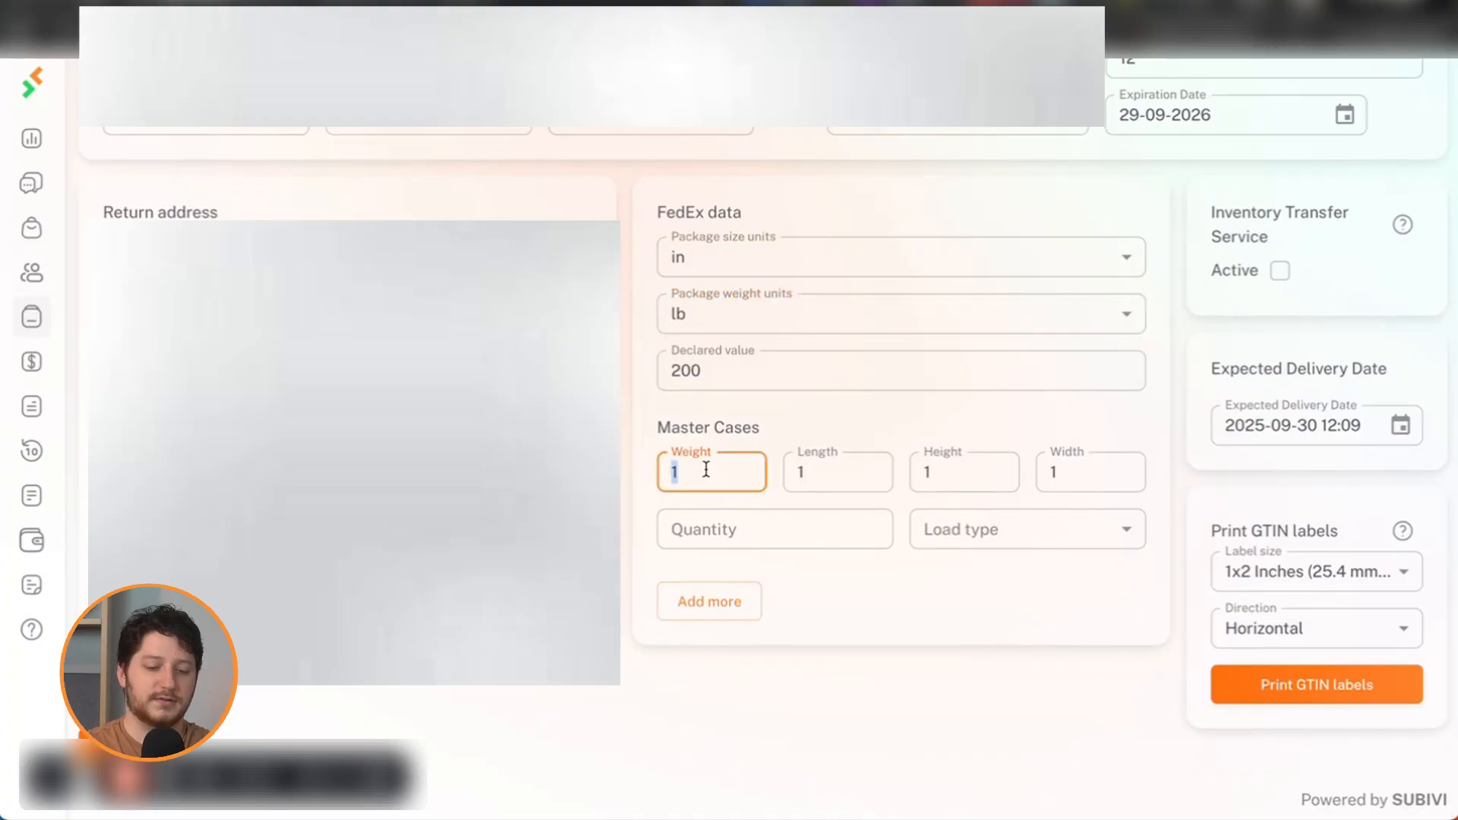
scroll(1020, 218, up, 1)
scroll(1049, 283, down, 1)
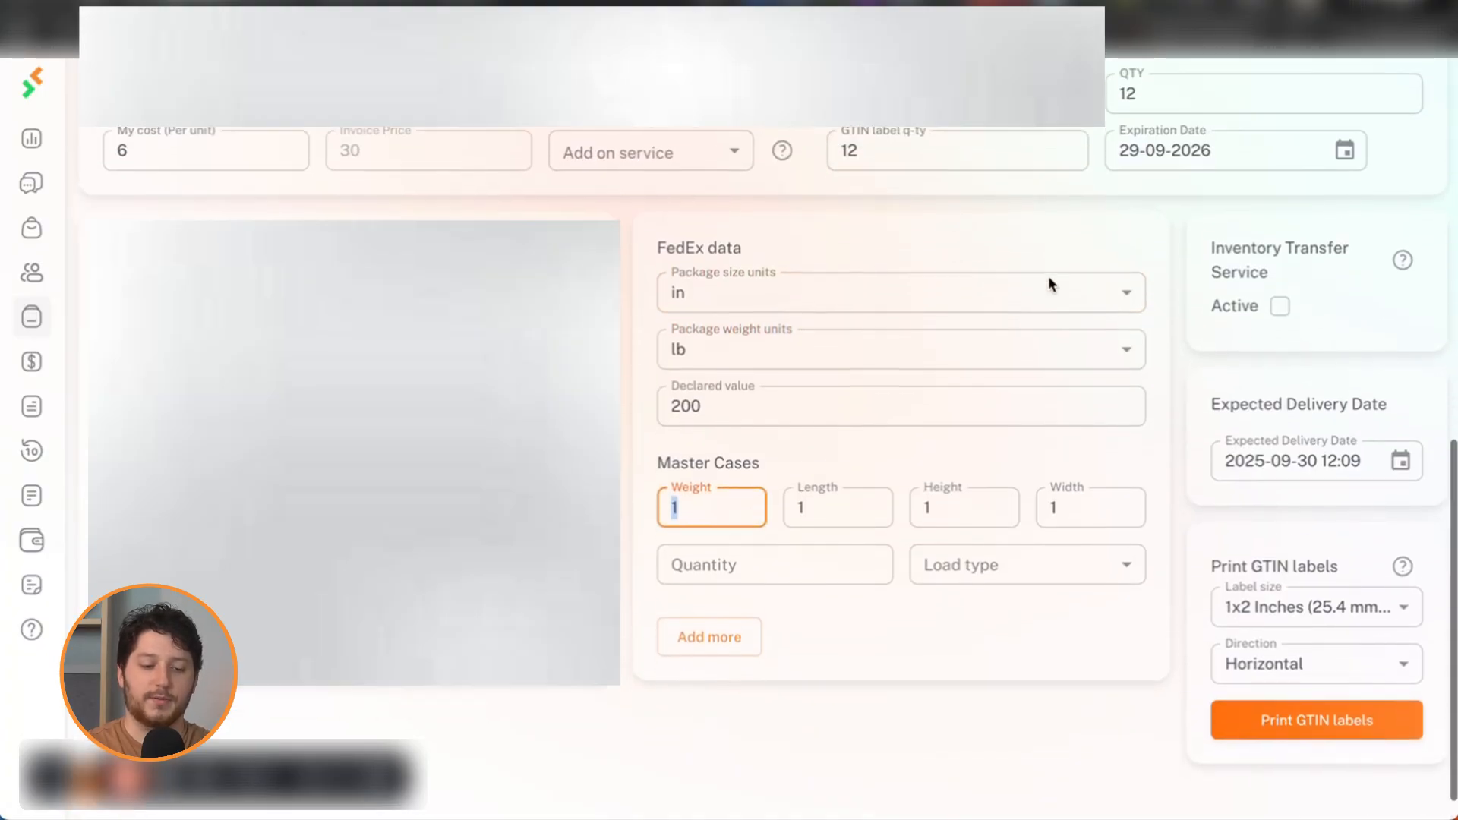
scroll(1048, 284, down, 1)
text(12)
click(843, 475)
text(12)
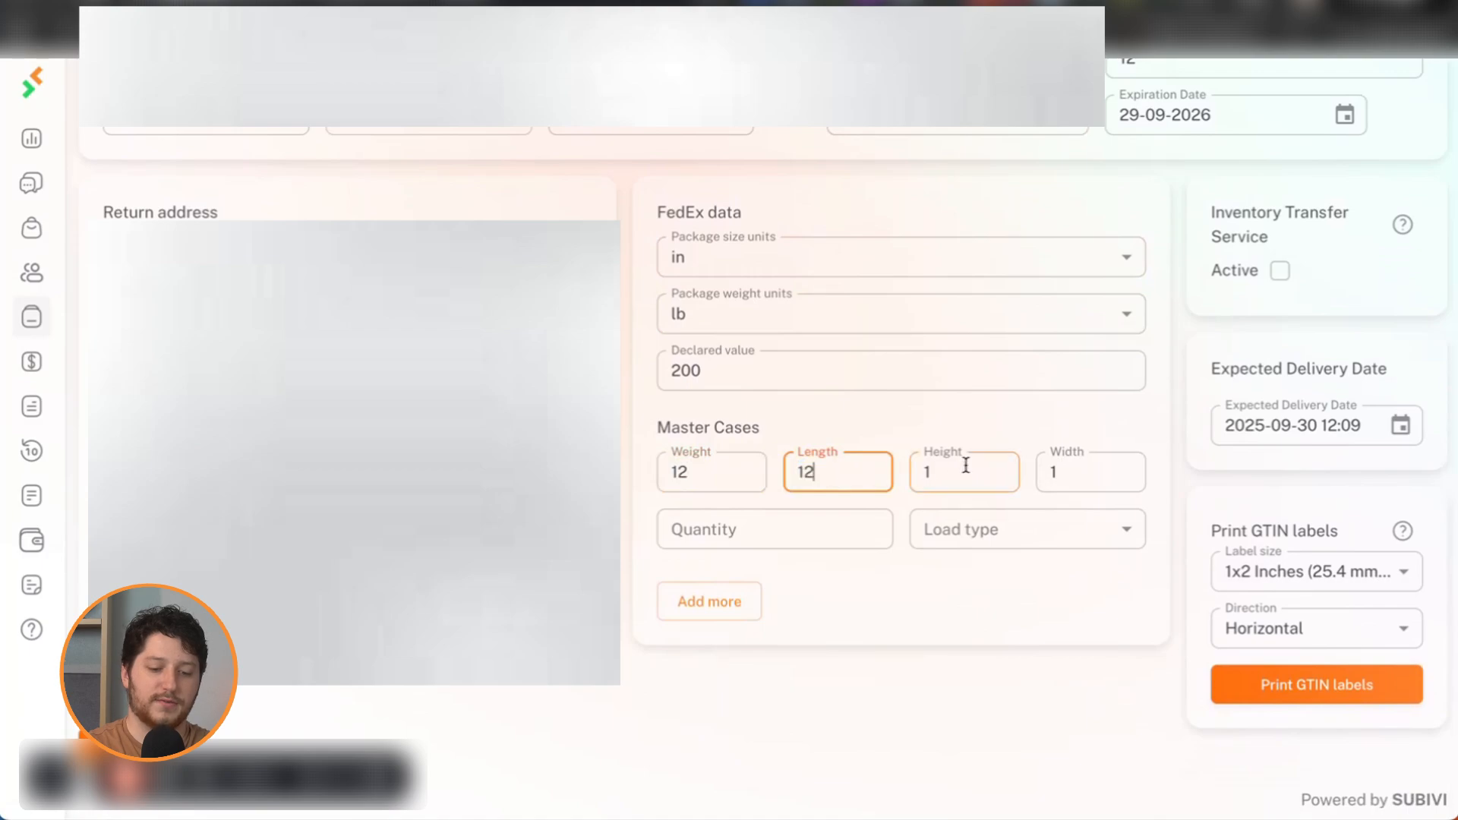
click(969, 465)
text(12)
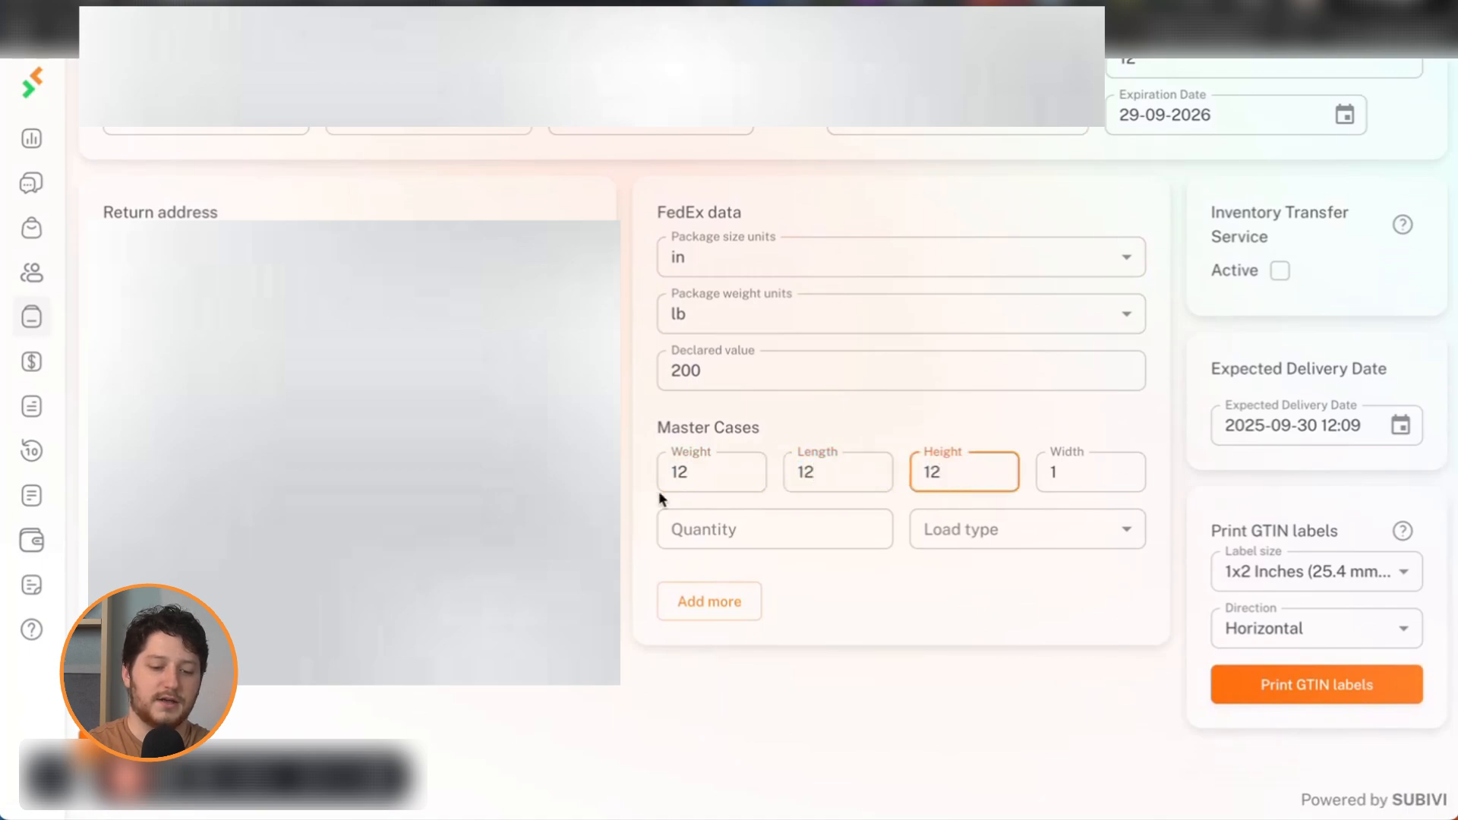
click(1084, 471)
text(12)
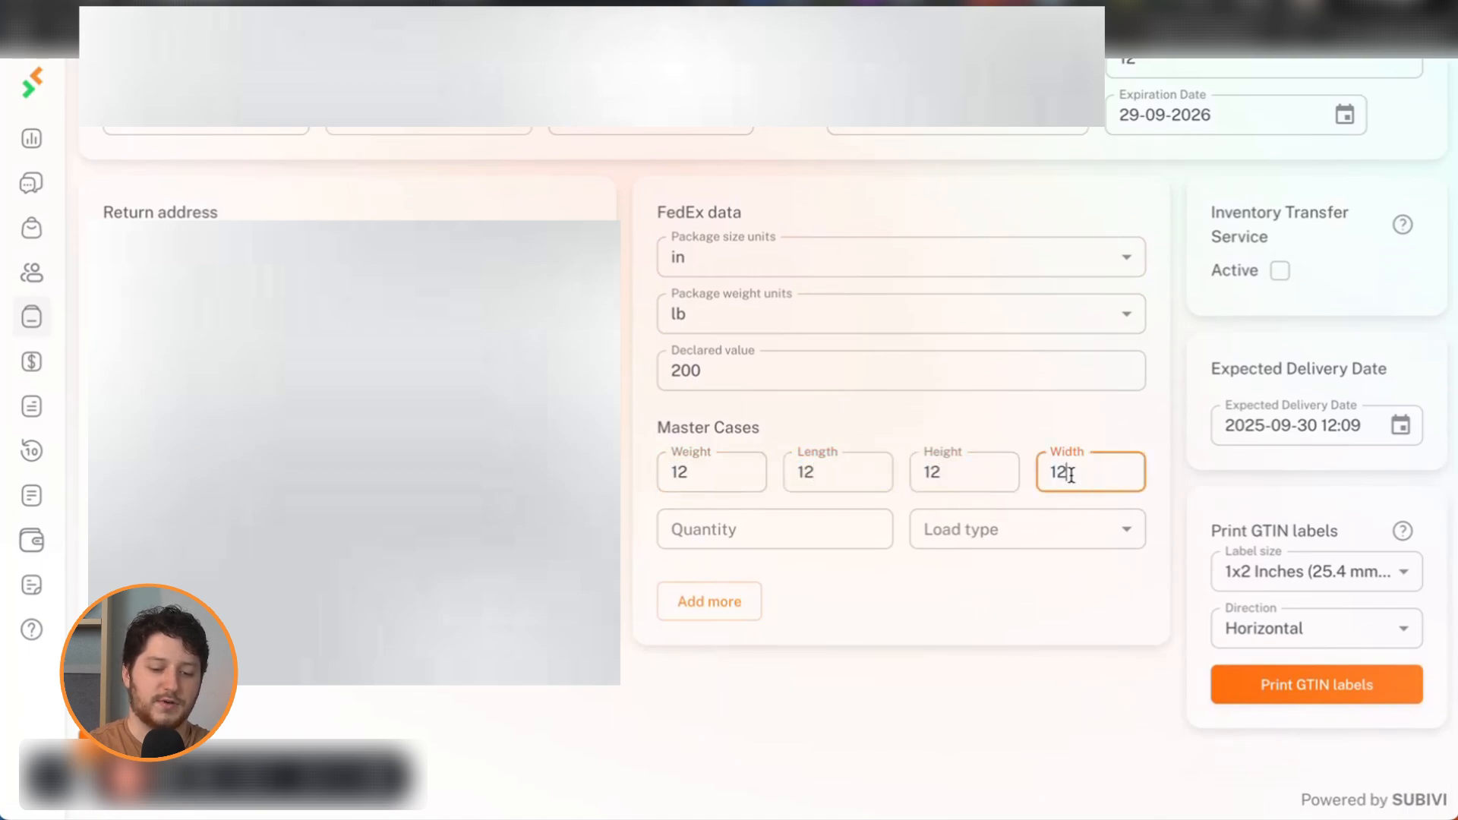
- Change the master case's weight to 20 and set its quantity to 1
click(696, 472)
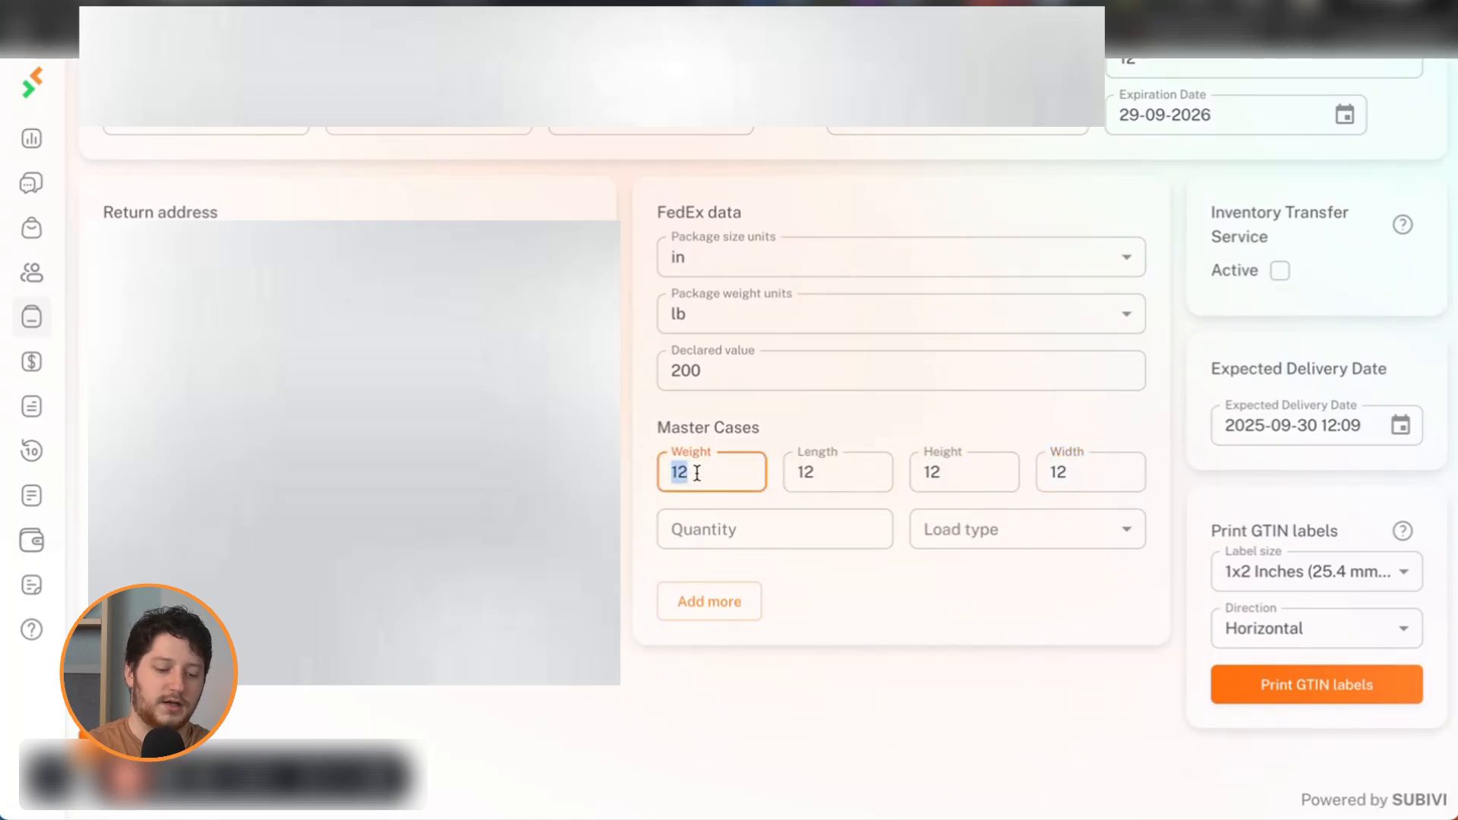
text(20)
click(788, 522)
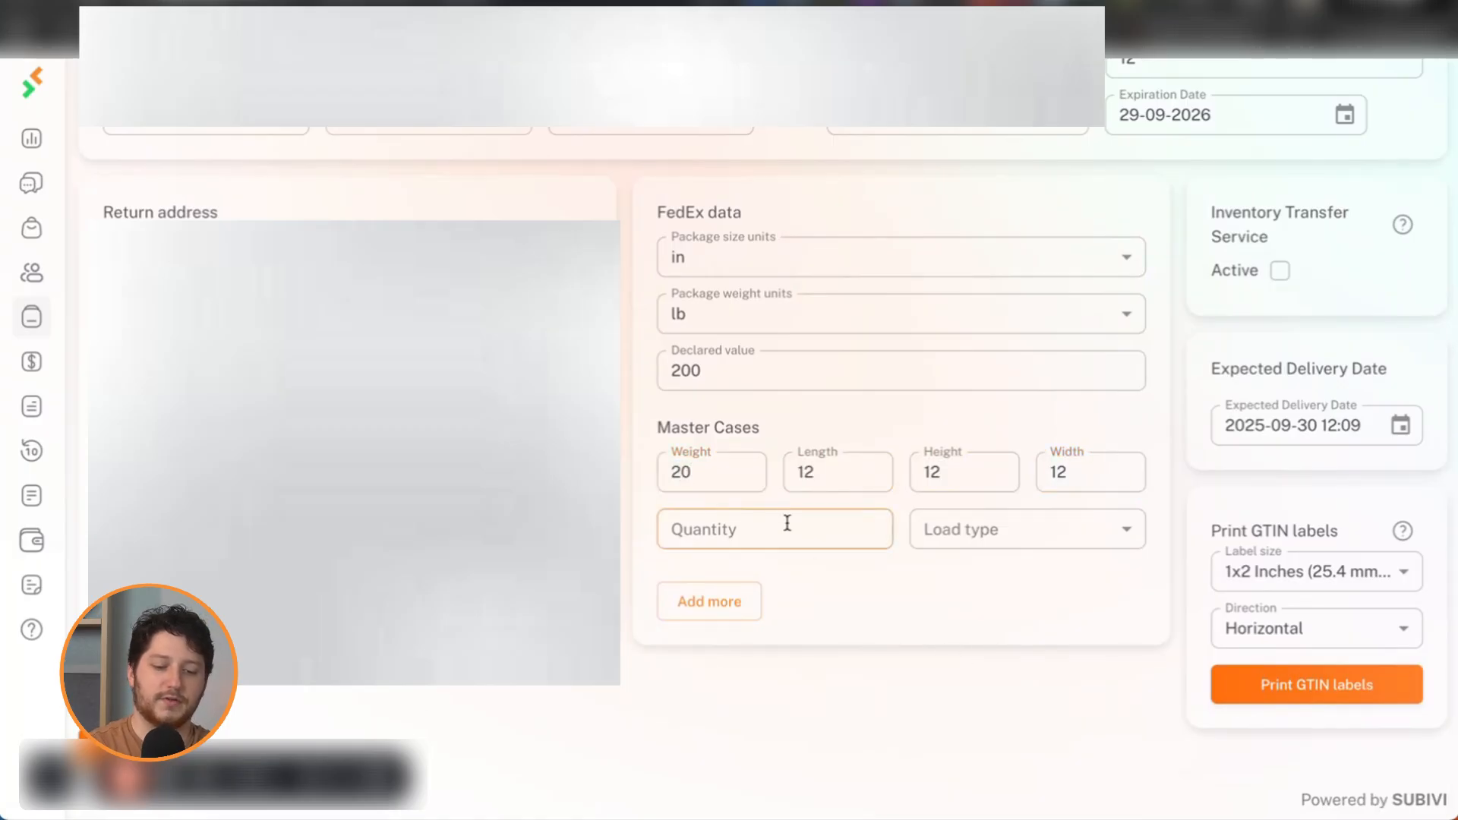
scroll(782, 515, up, 1)
click(732, 540)
text(1)
click(895, 594)
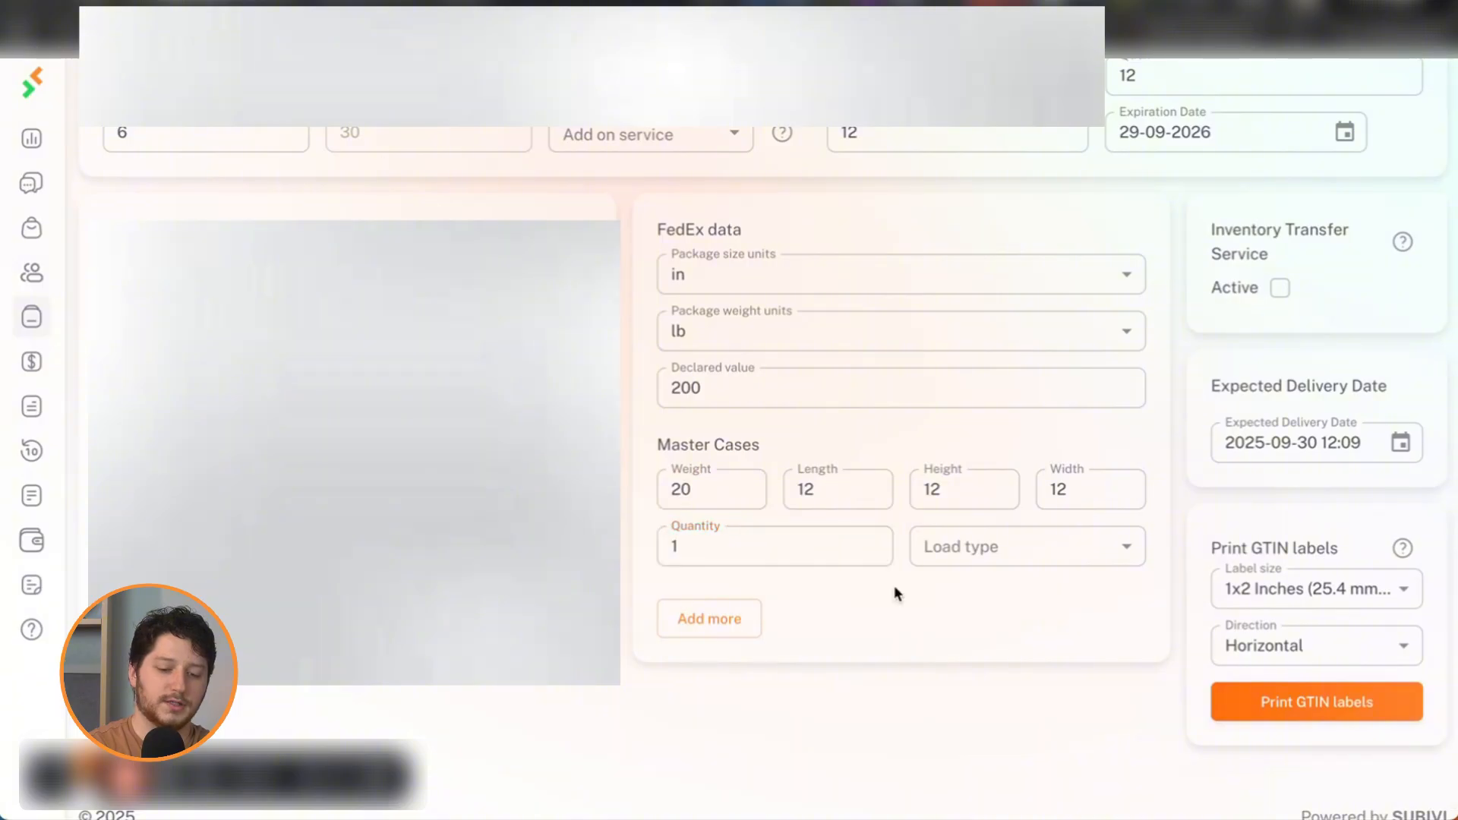
- Set the master case's load type to Single sku, also trying the Pallet option
click(1005, 549)
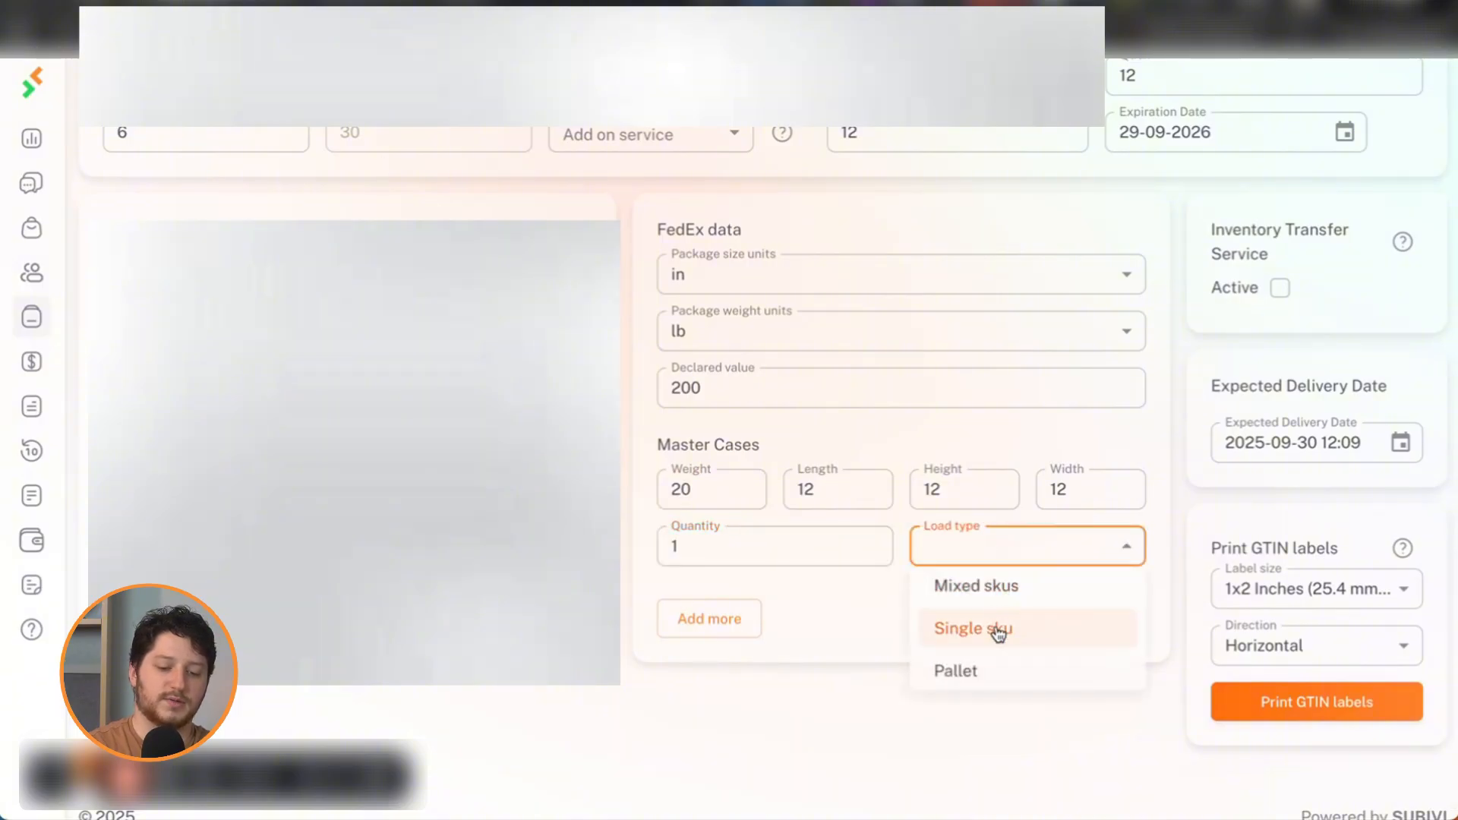
click(994, 631)
click(977, 552)
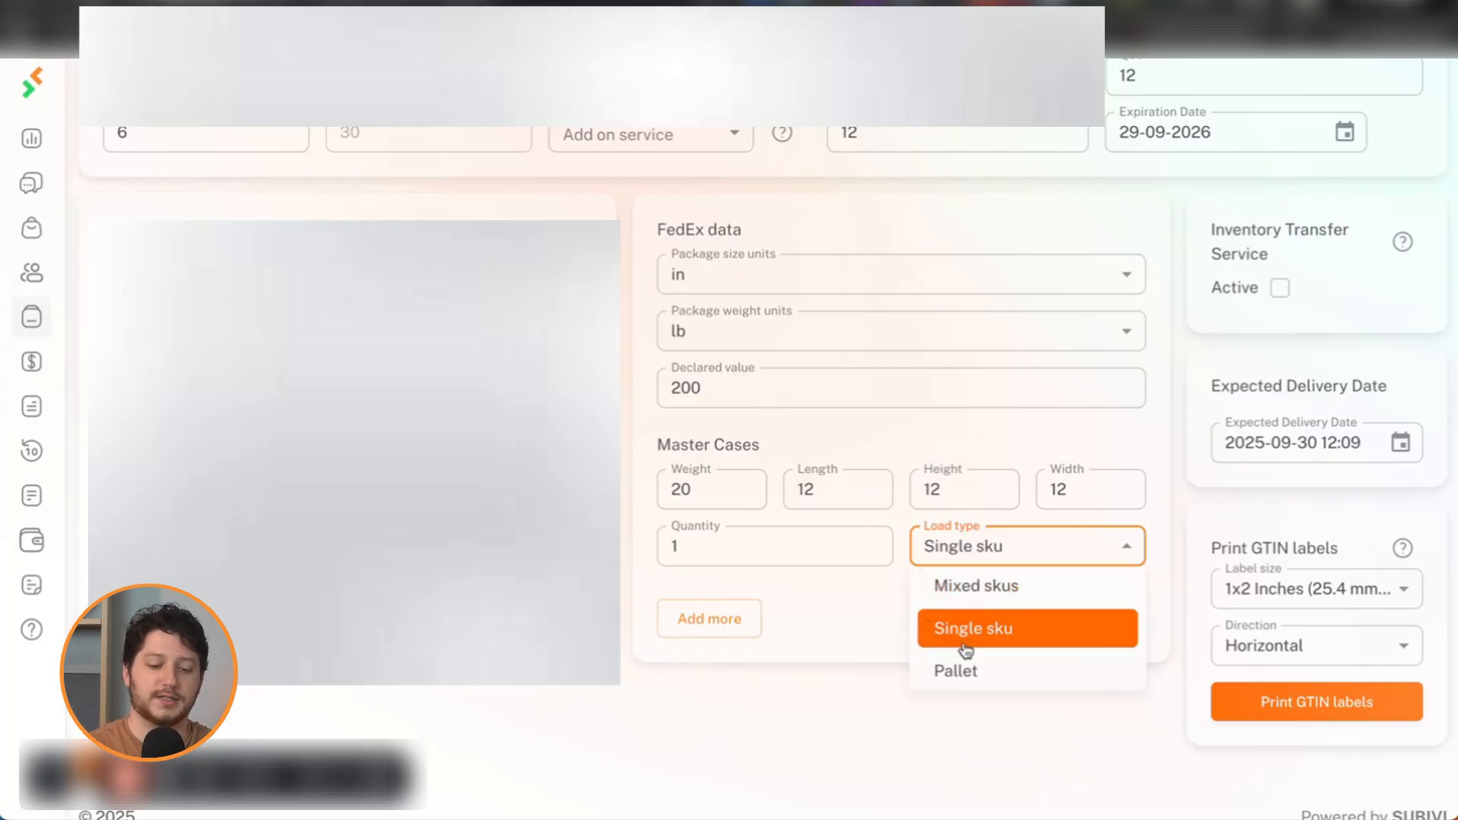
click(952, 673)
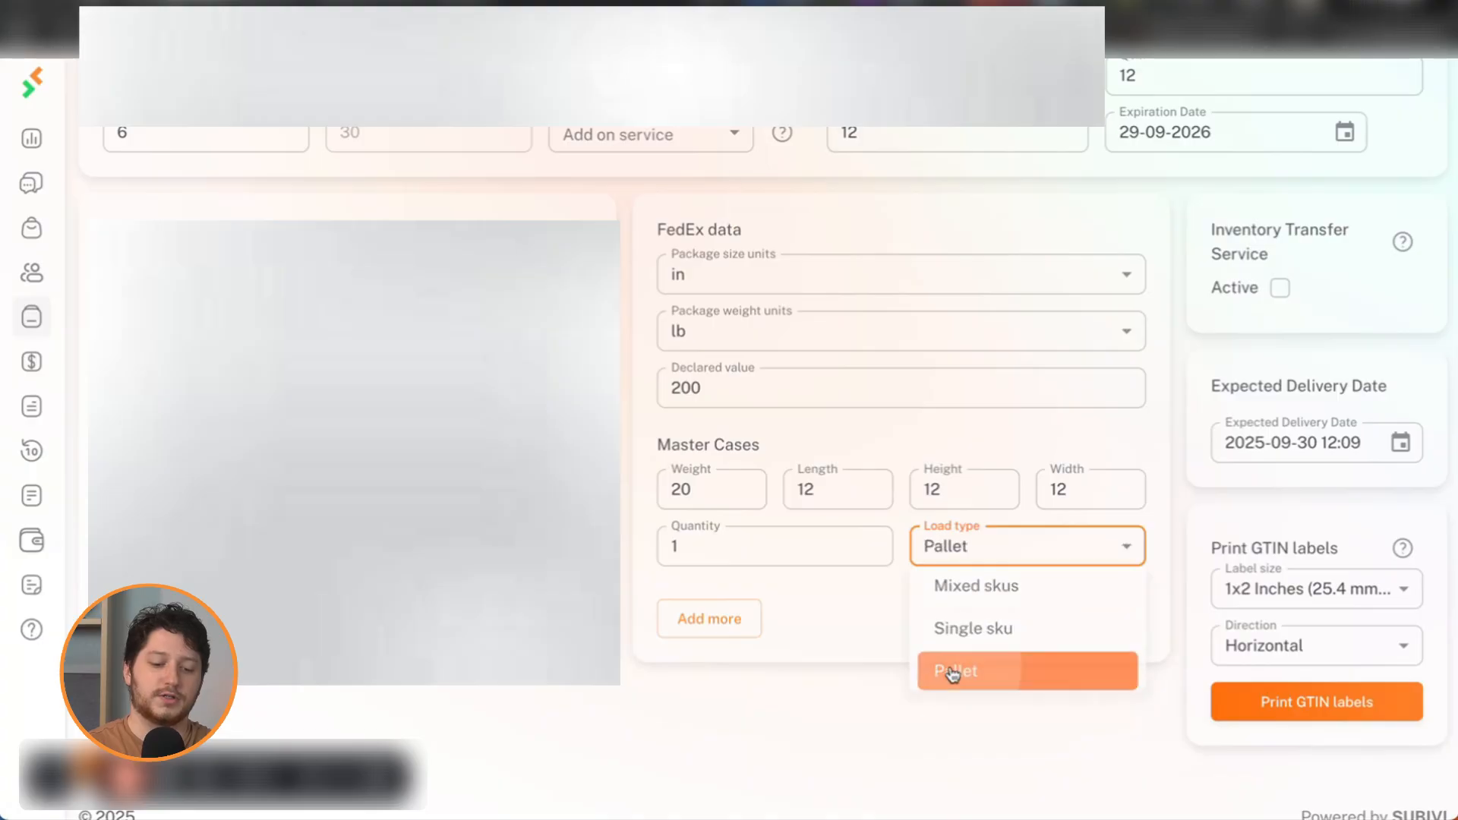
click(978, 549)
click(975, 630)
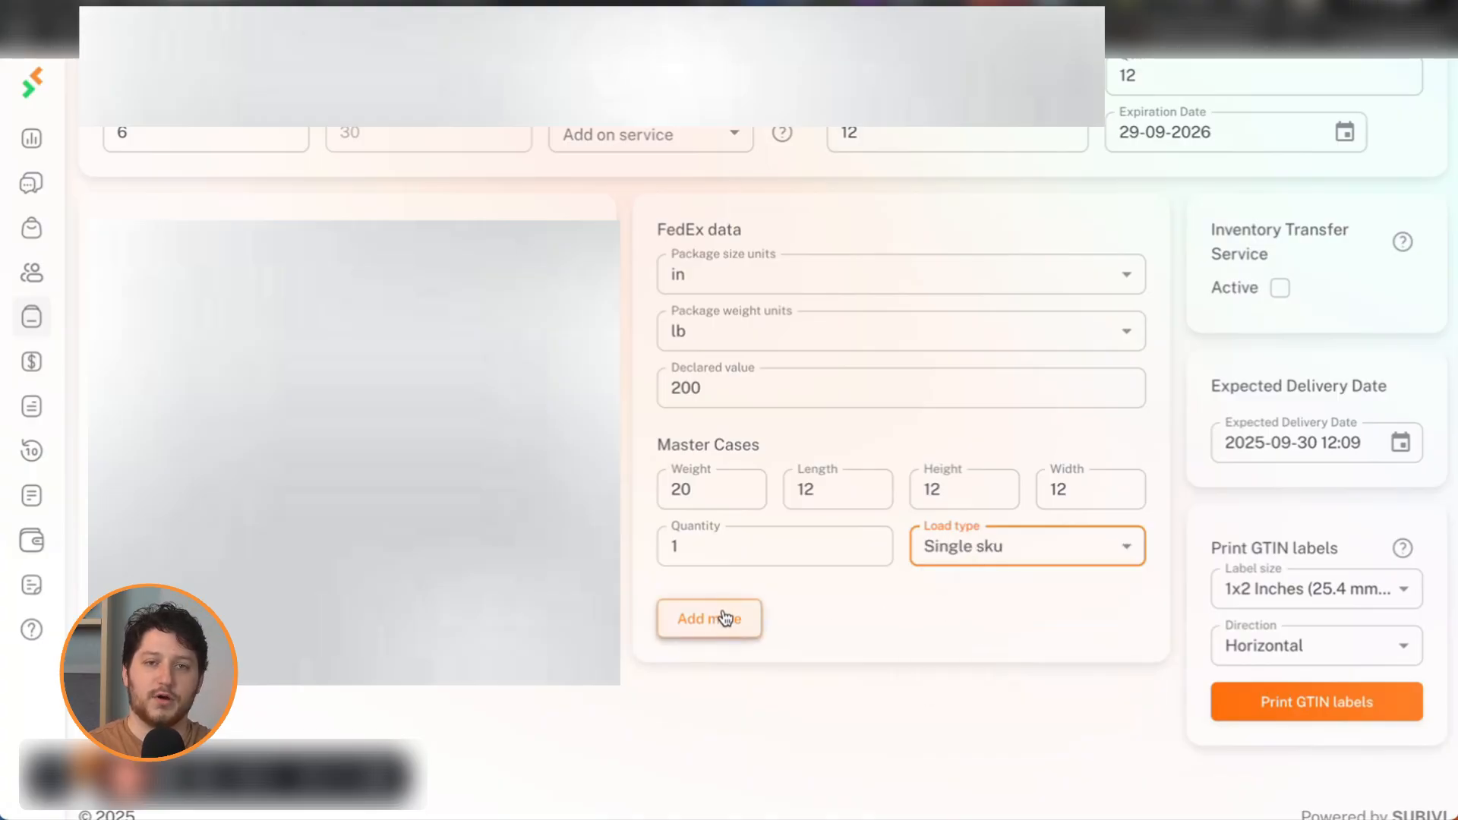
scroll(912, 631, down, 1)
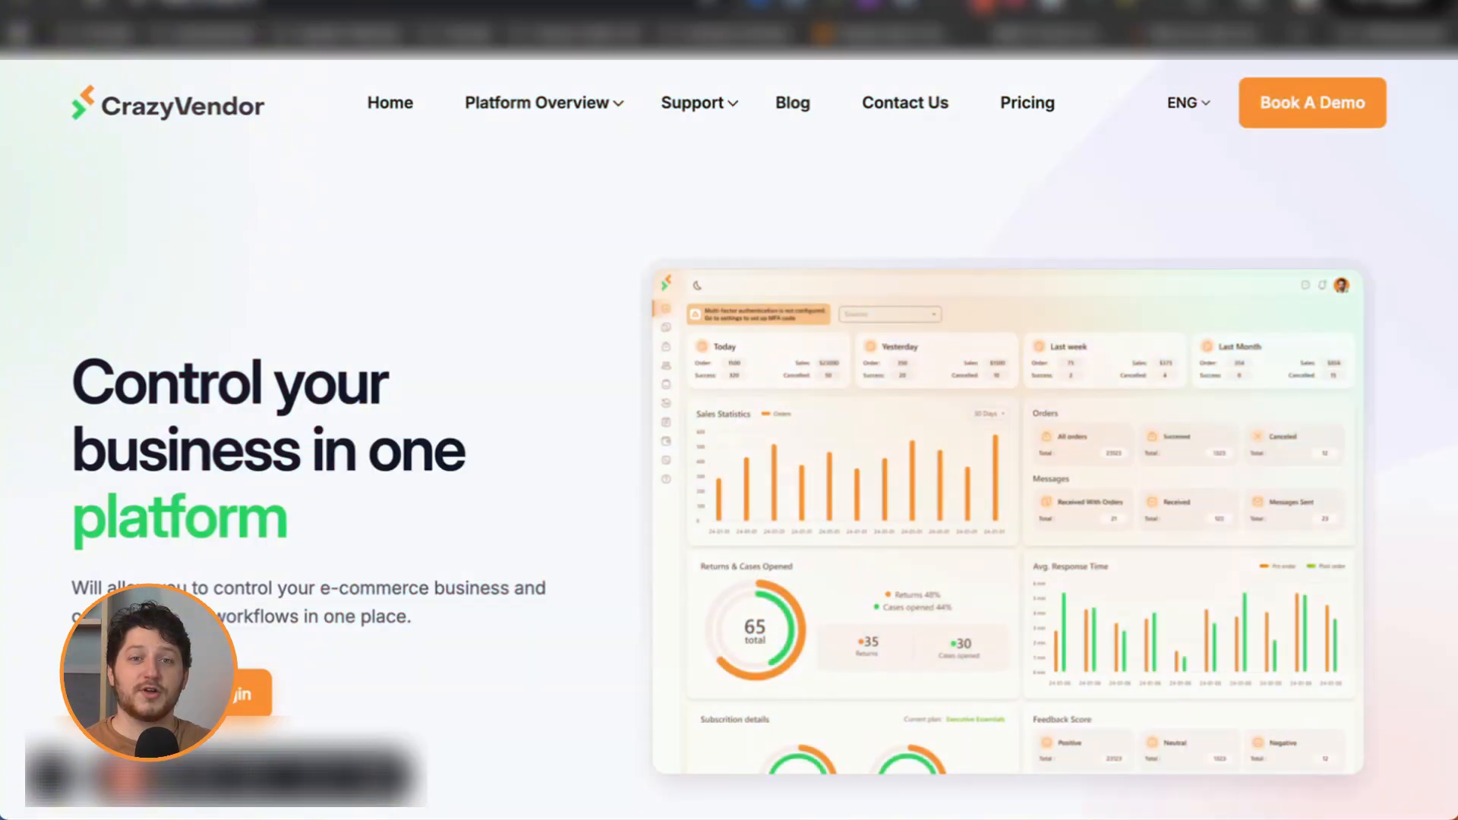
scroll(686, 308, down, 10)
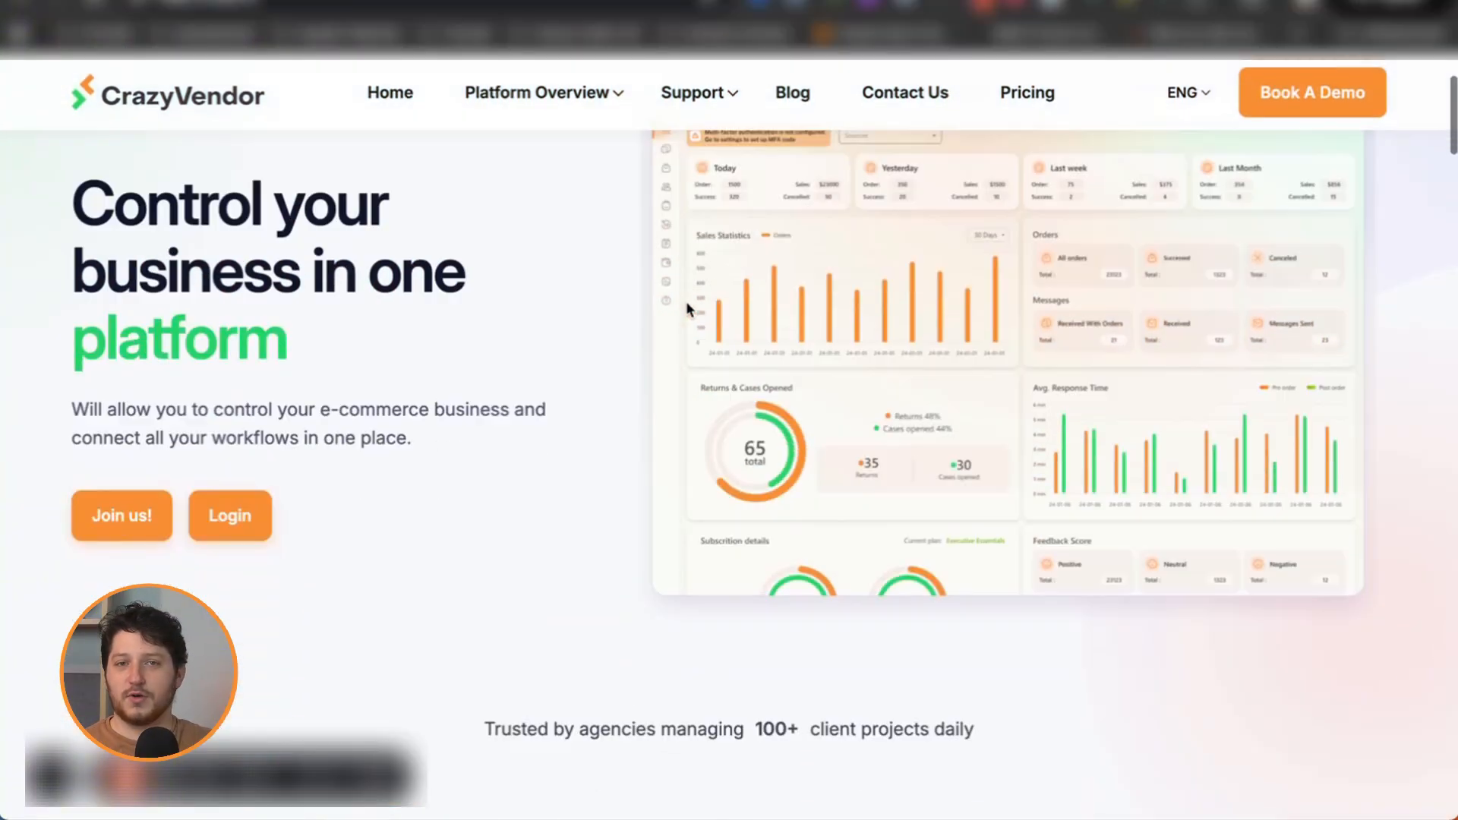
scroll(687, 303, up, 3)
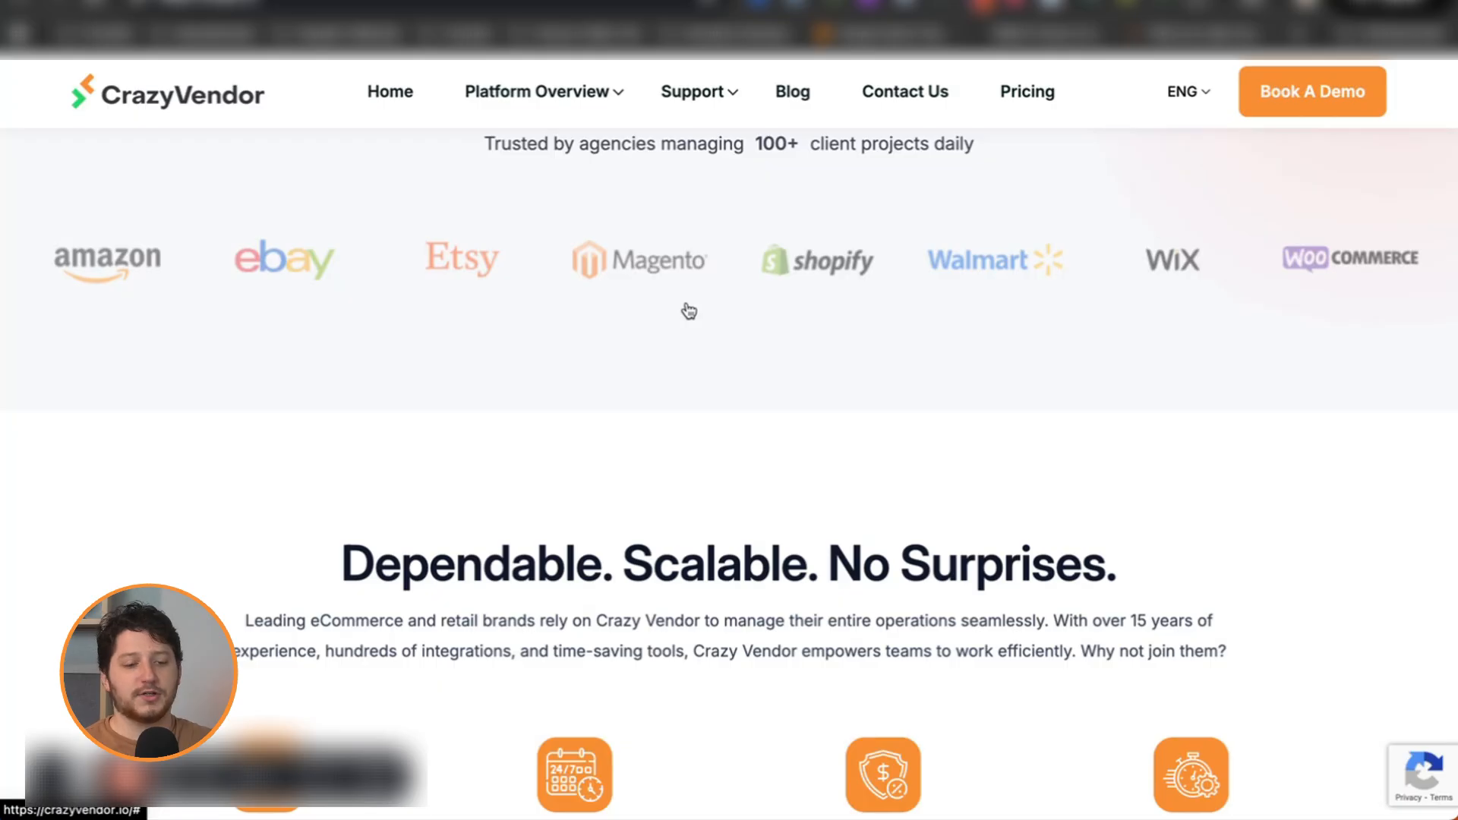
scroll(689, 310, up, 7)
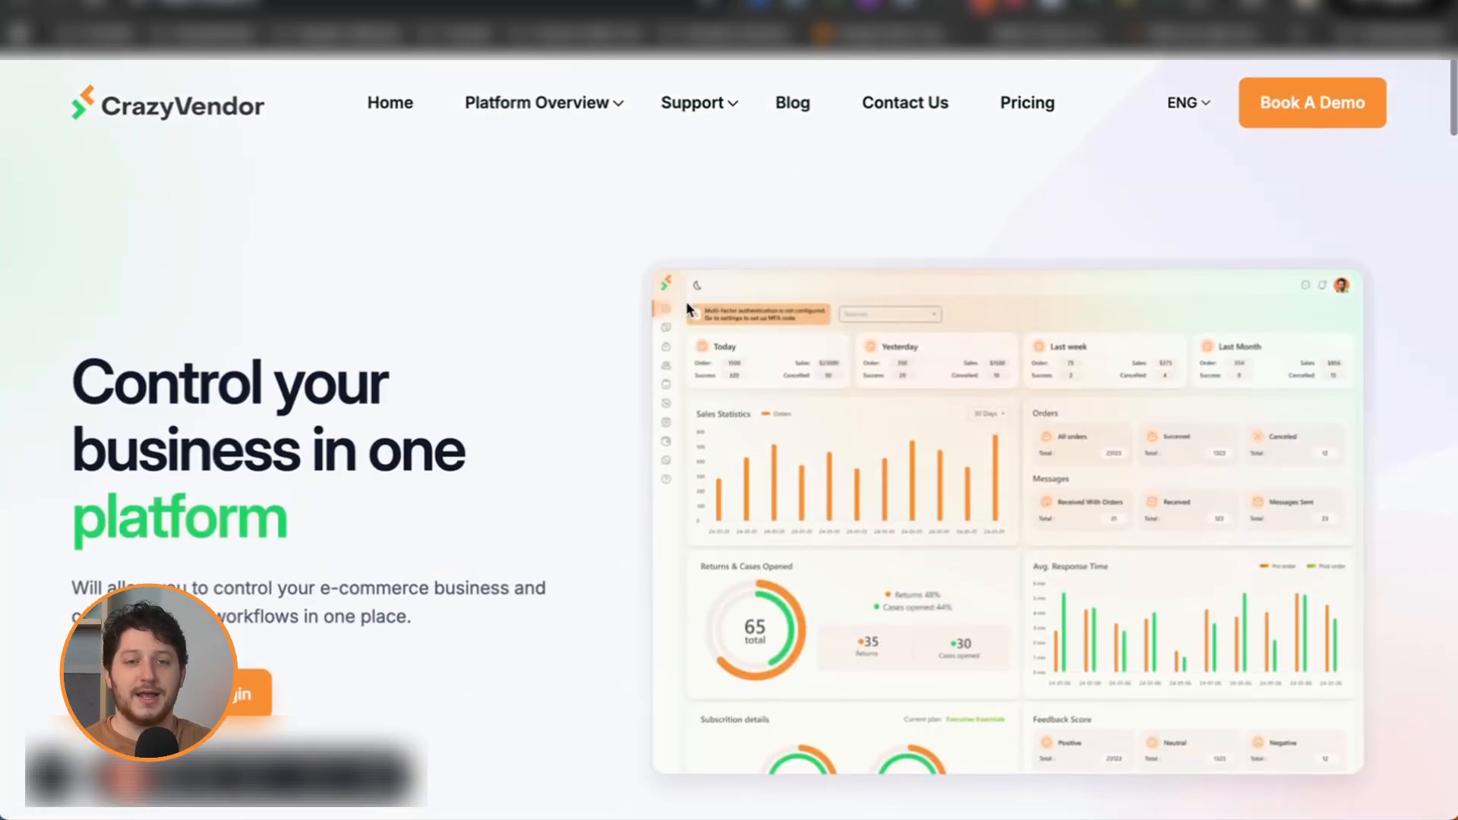